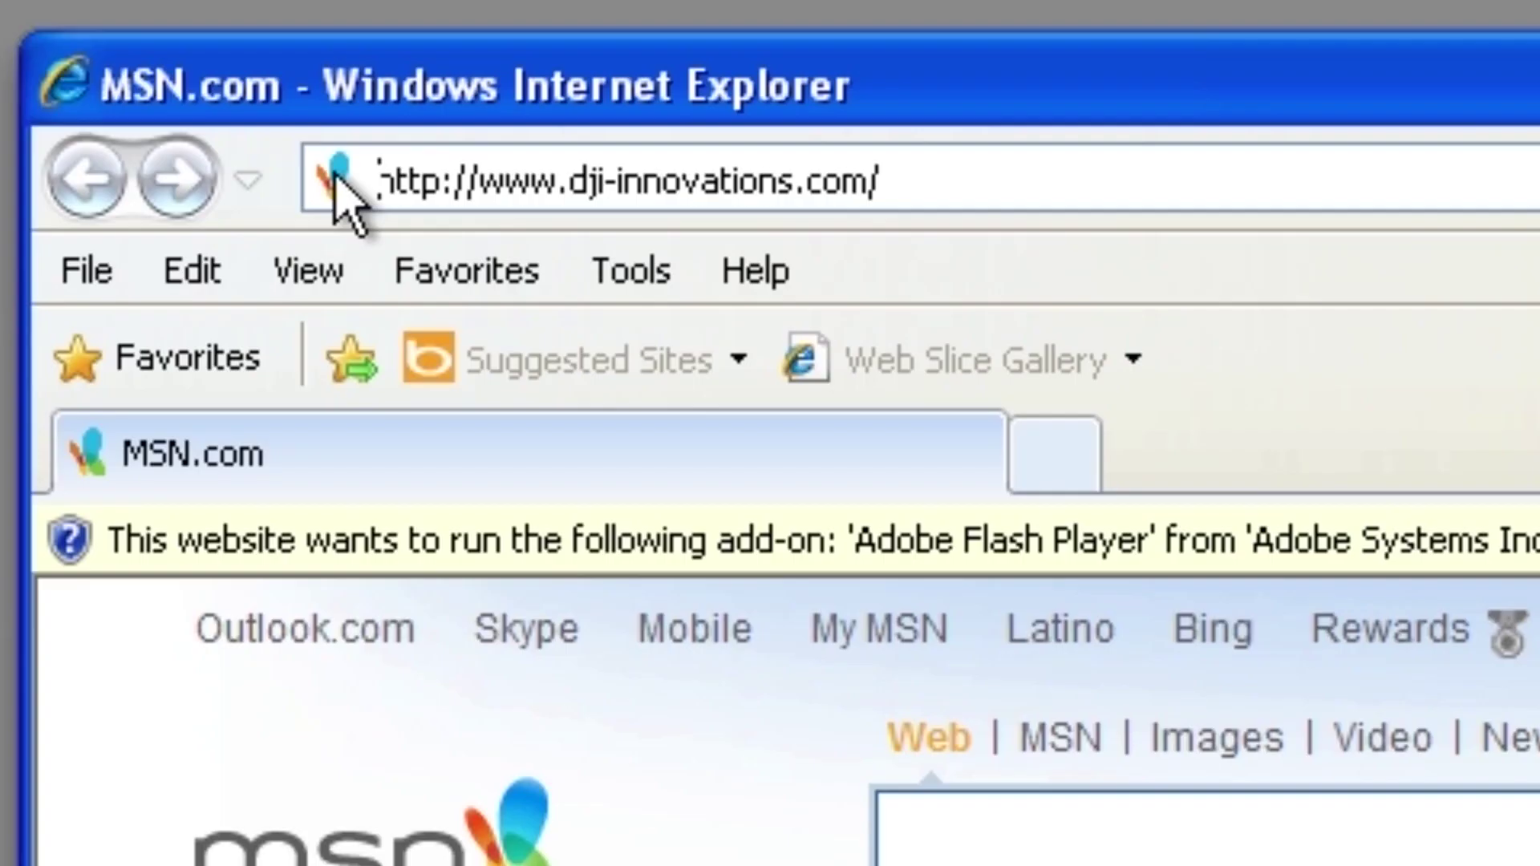
{"action": "key", "text": "Return"}
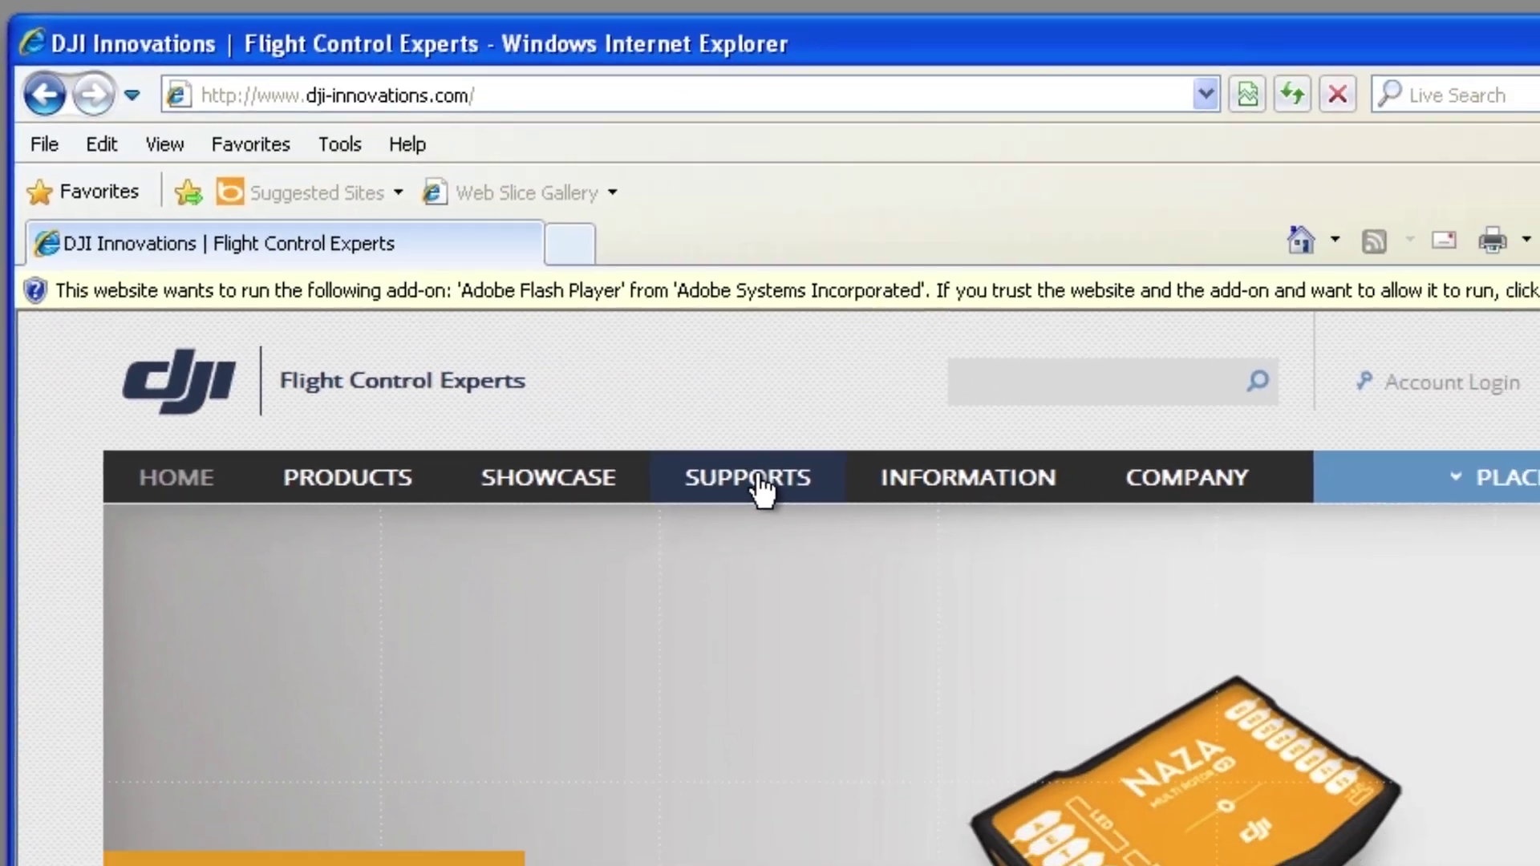
{"action": "left_click", "coordinate": [761, 481]}
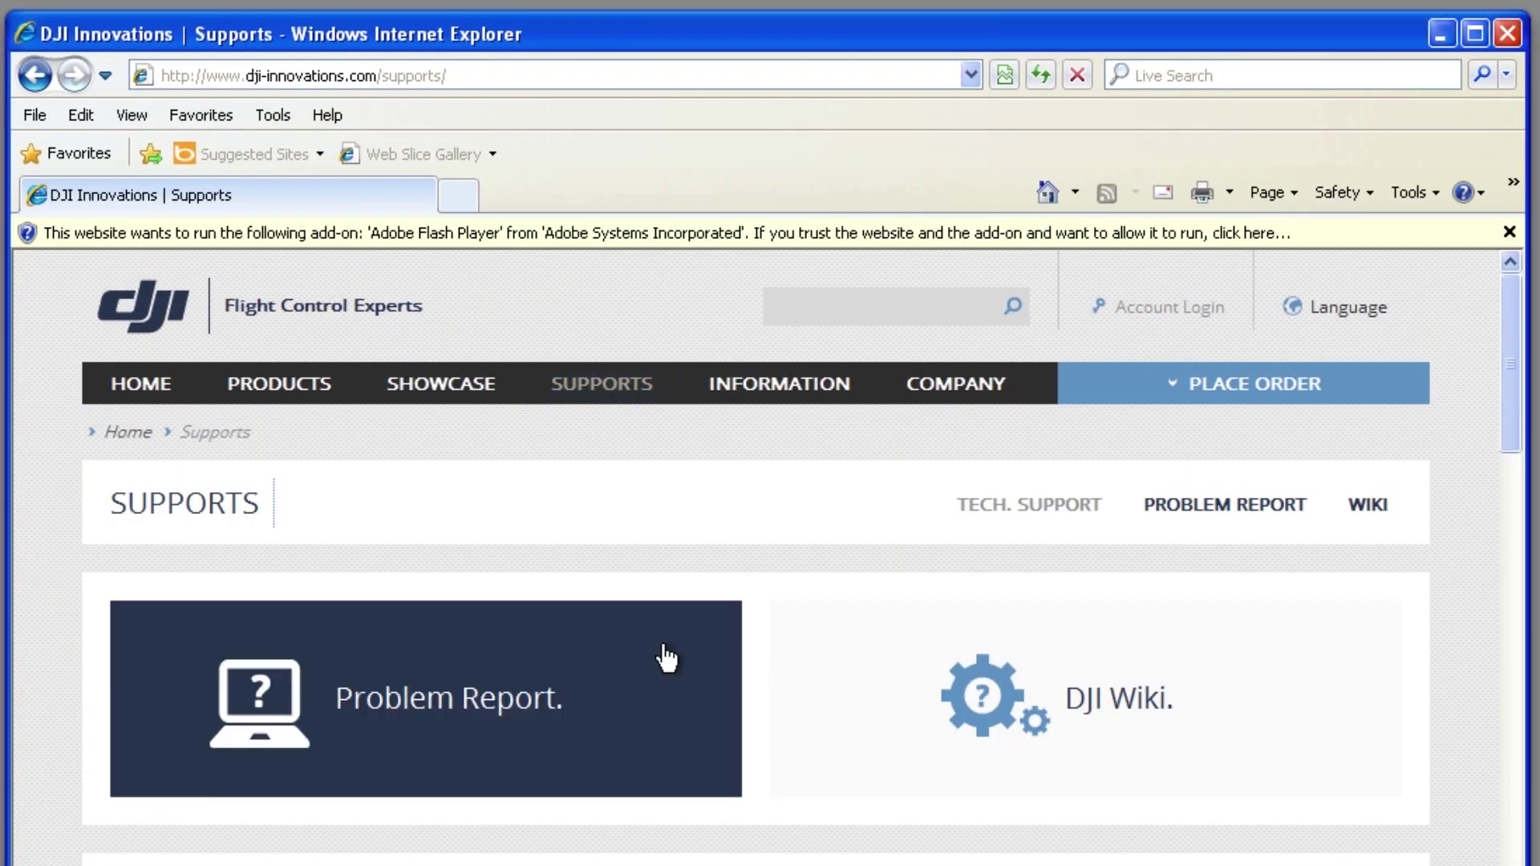
{"action": "scroll", "coordinate": [665, 648], "scroll_direction": "down", "scroll_amount": 10}
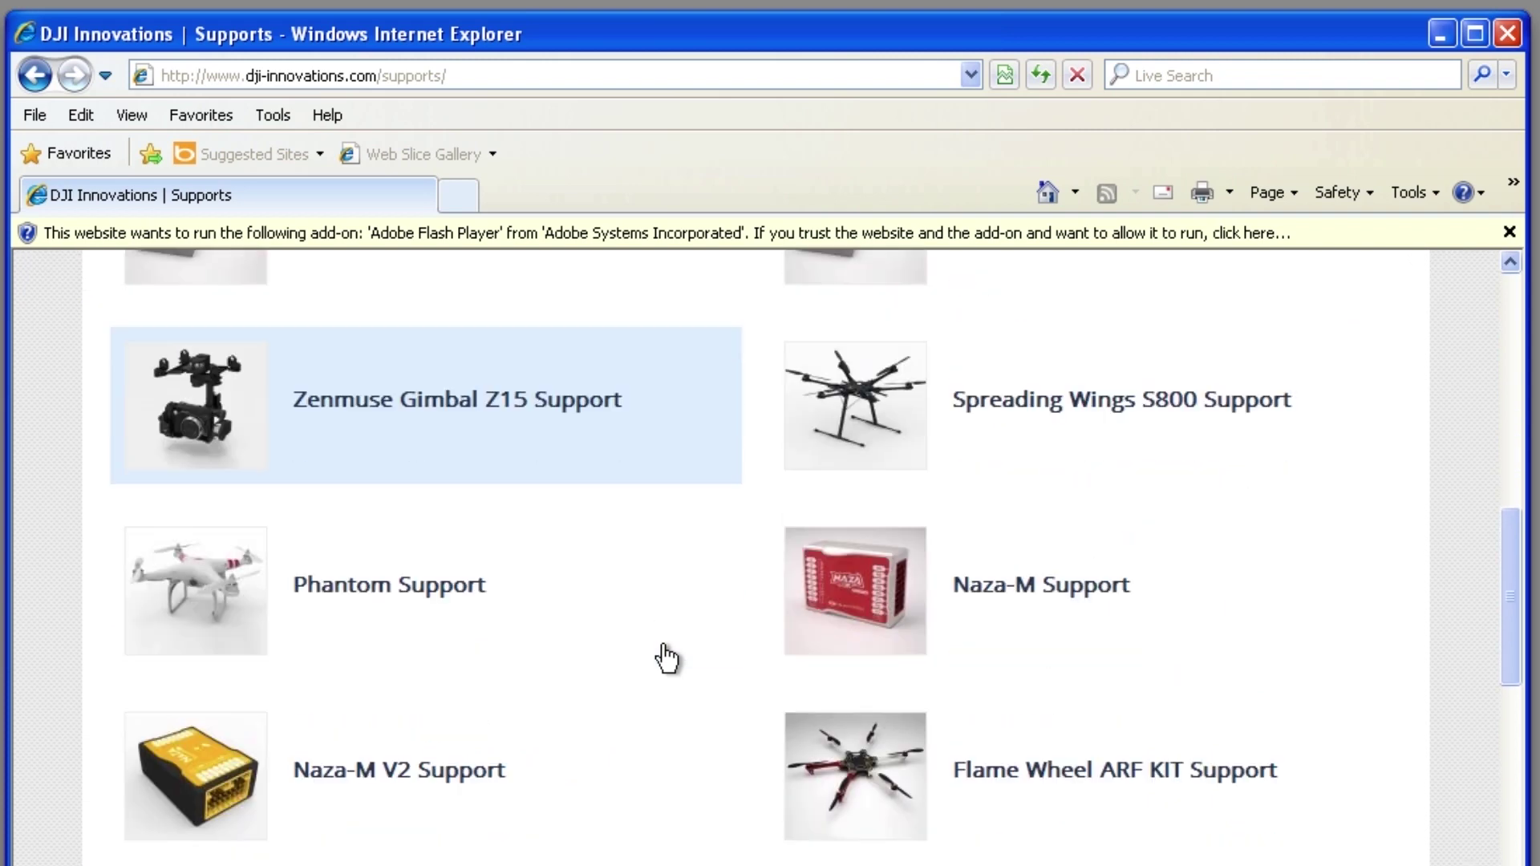
{"action": "scroll", "coordinate": [665, 658], "scroll_direction": "down", "scroll_amount": 1}
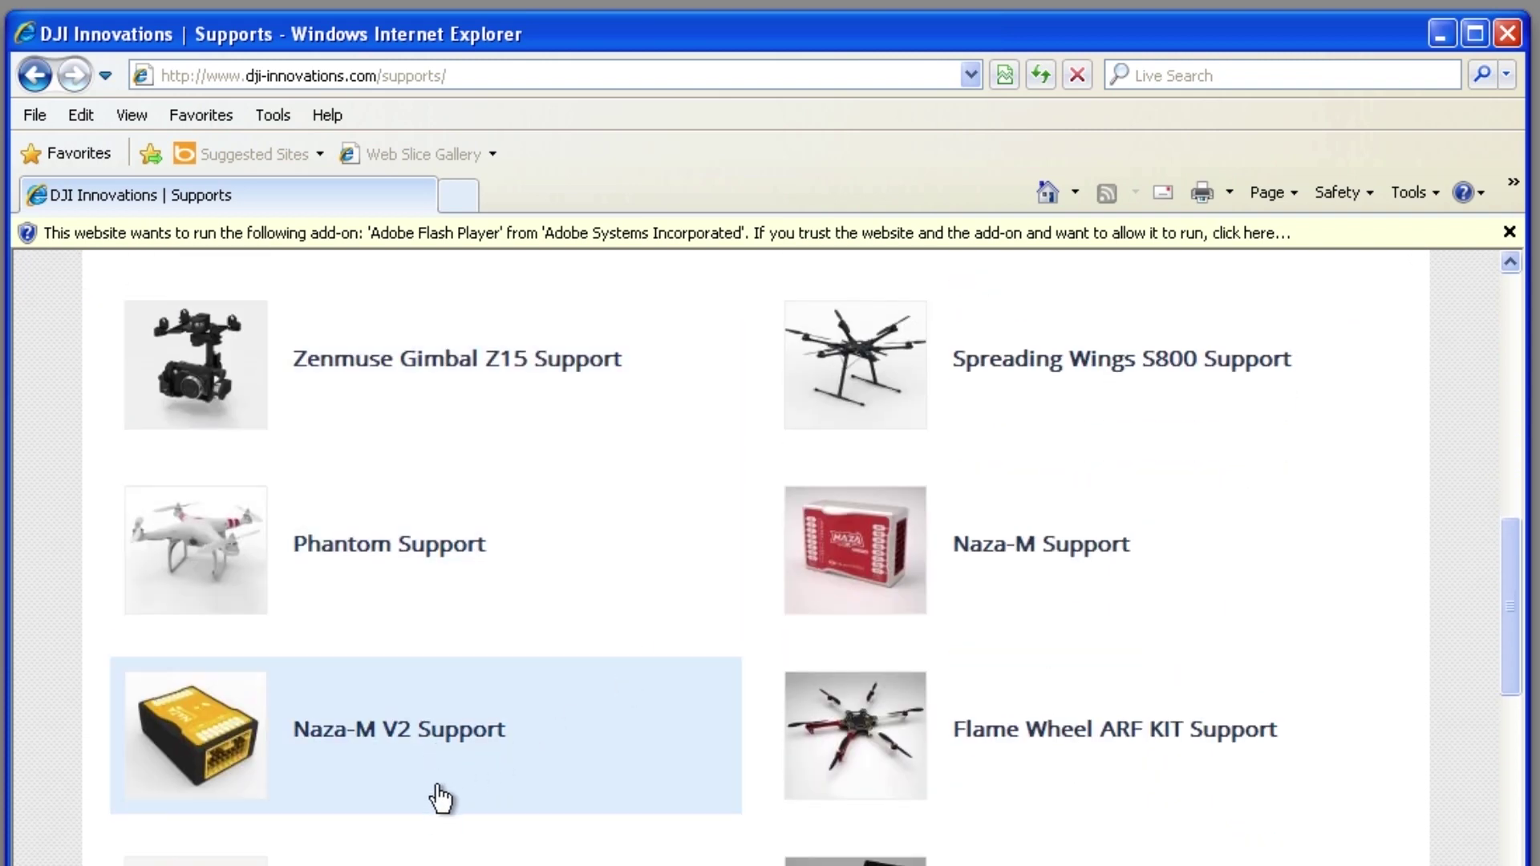
{"action": "left_click", "coordinate": [482, 776]}
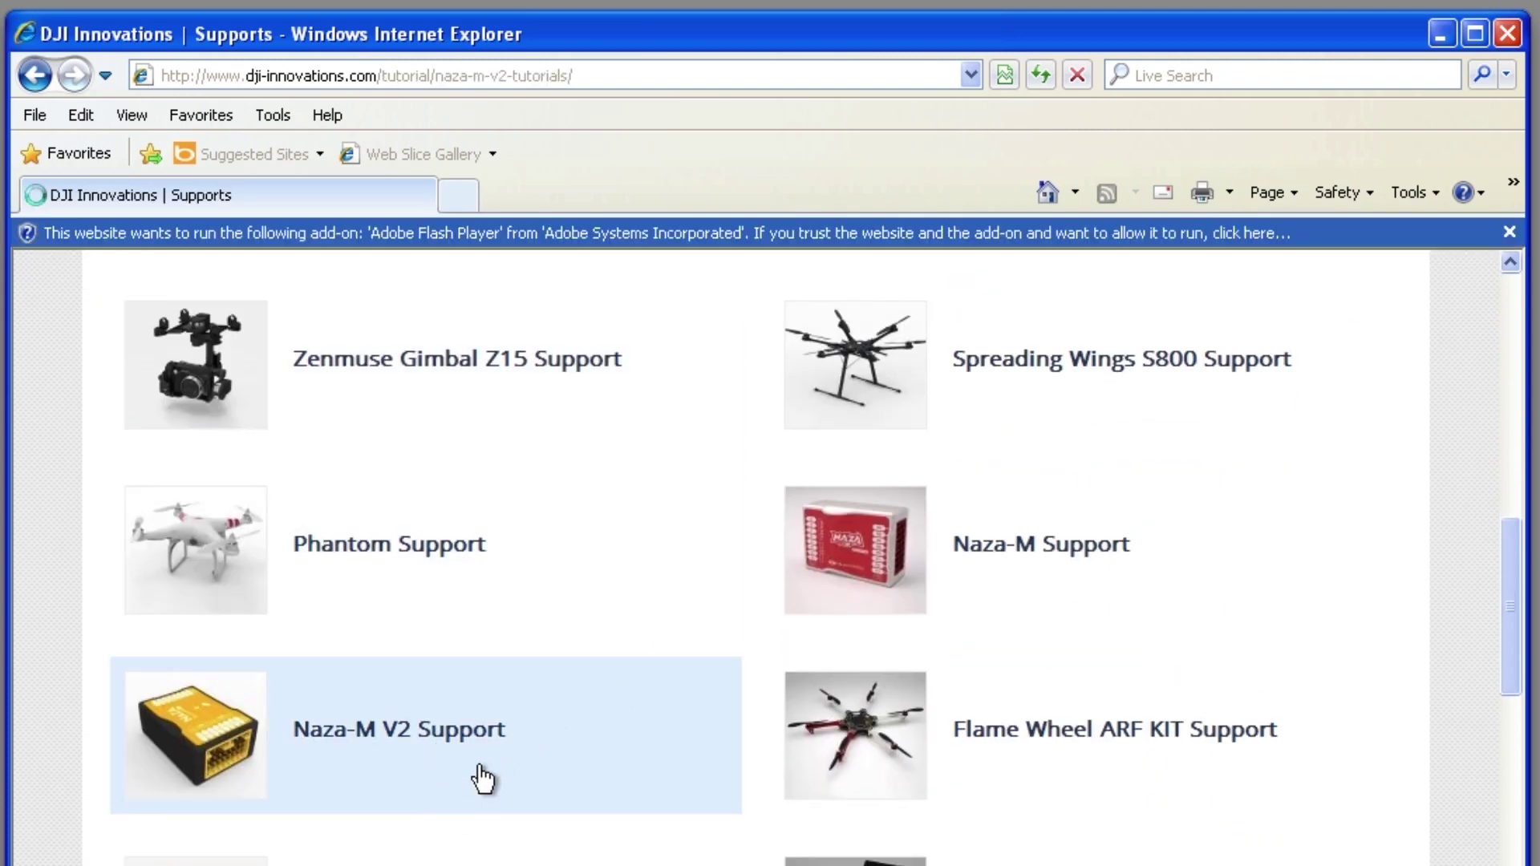
{"action": "scroll", "coordinate": [482, 776], "scroll_direction": "down", "scroll_amount": 3}
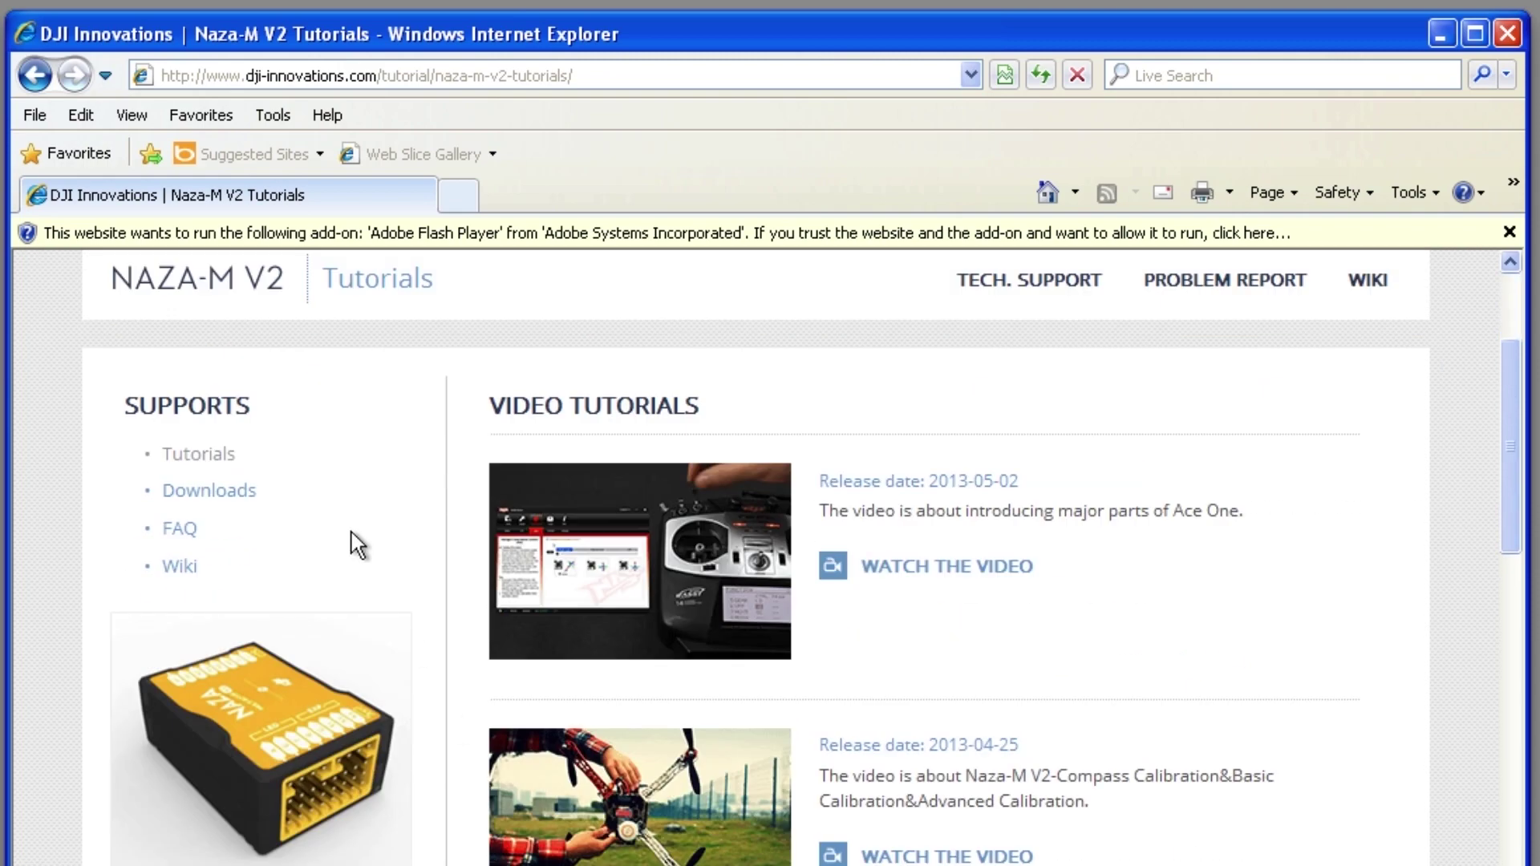
{"action": "left_click", "coordinate": [234, 494]}
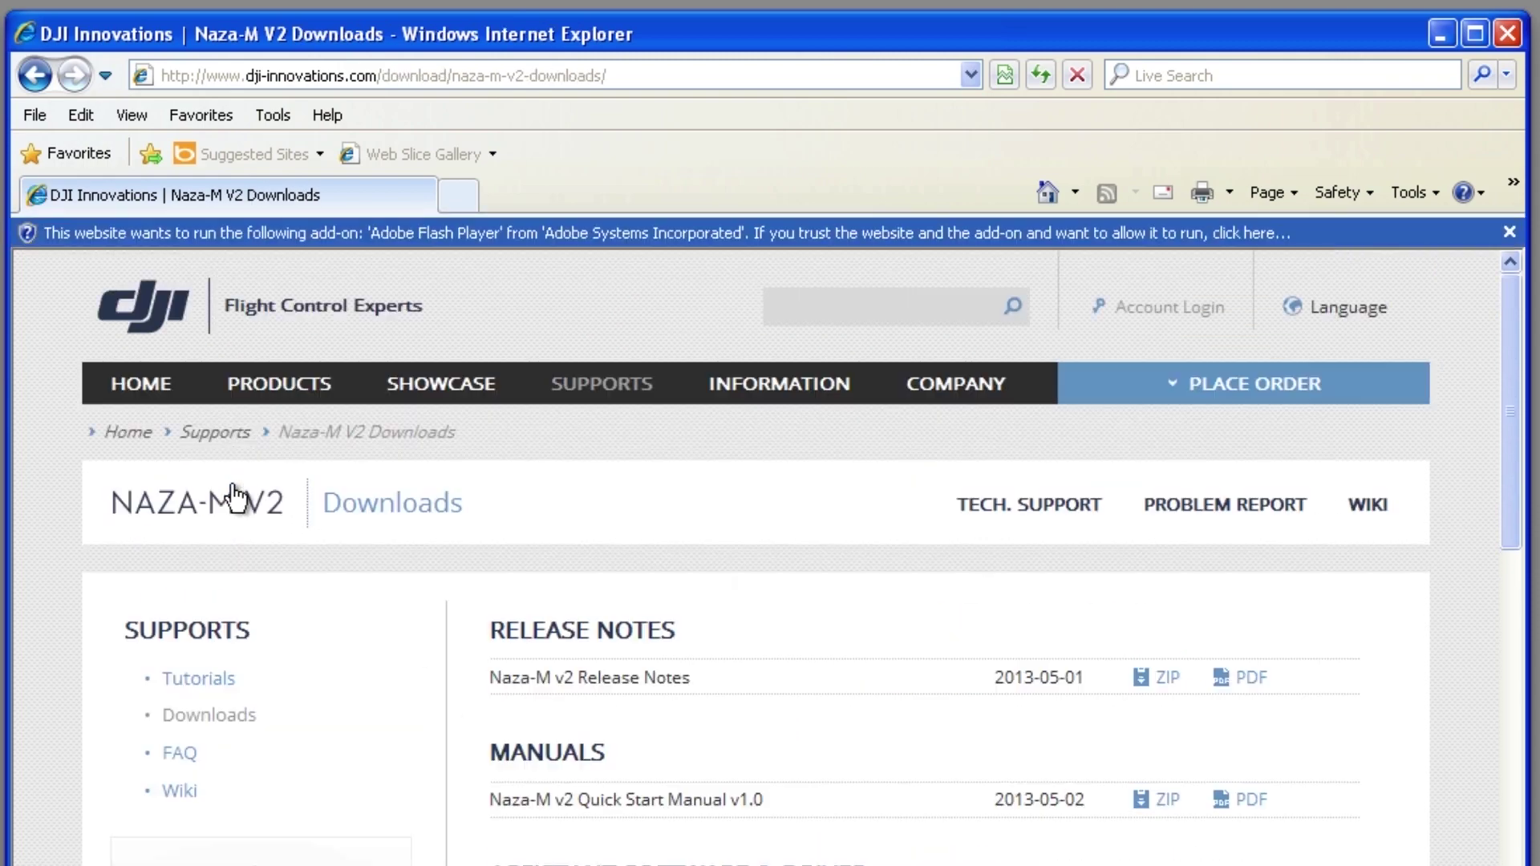
Step: Download the EXE version of Naza-M v2 Assistant Software v2.10 and run the installer despite its unknown publisher
{"action": "scroll", "coordinate": [707, 690], "scroll_direction": "down", "scroll_amount": 7}
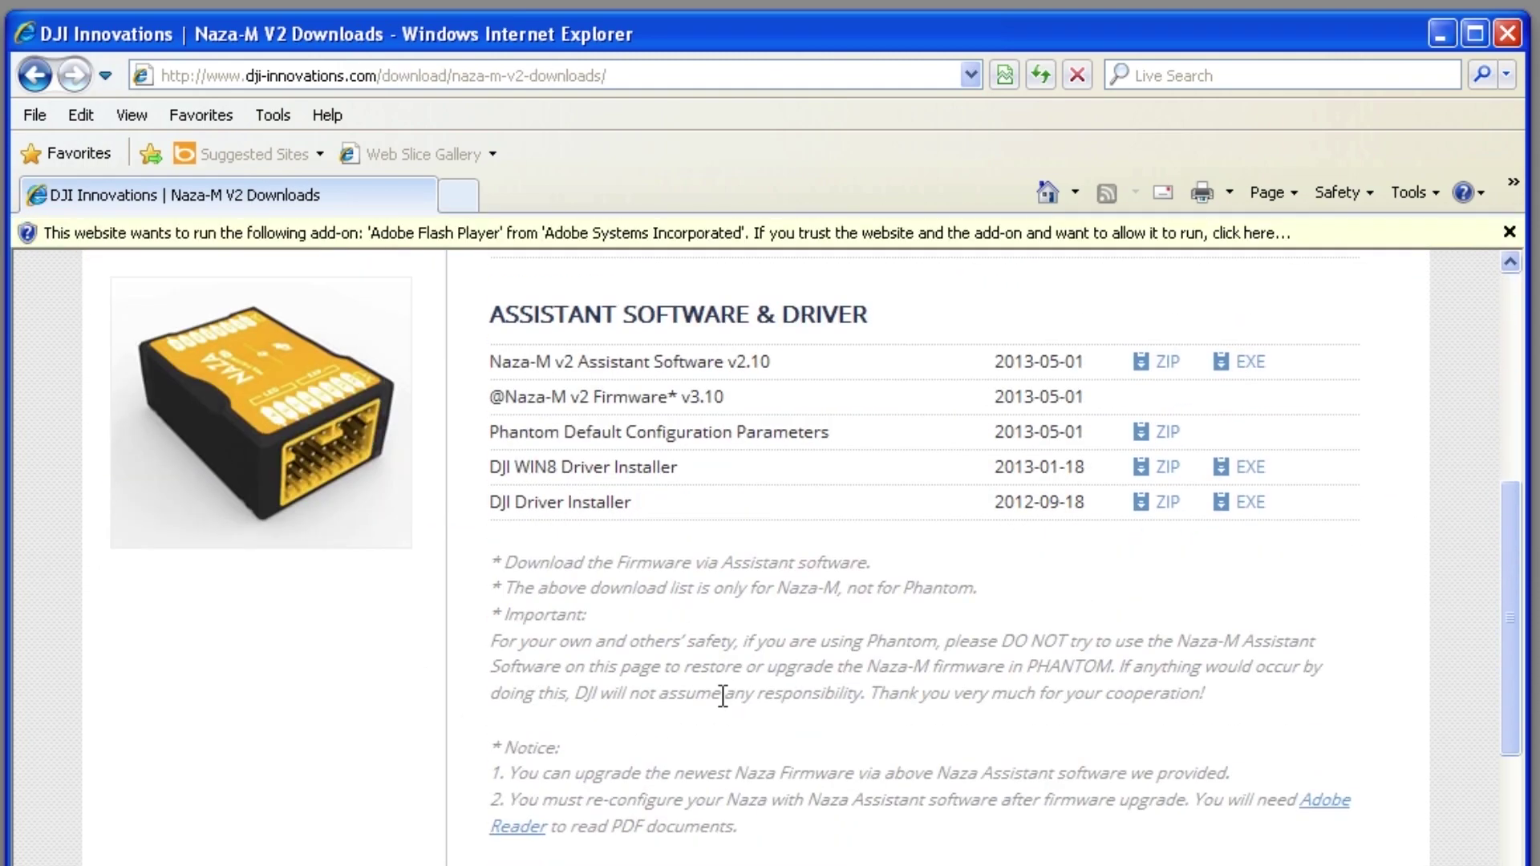
{"action": "scroll", "coordinate": [723, 695], "scroll_direction": "up", "scroll_amount": 4}
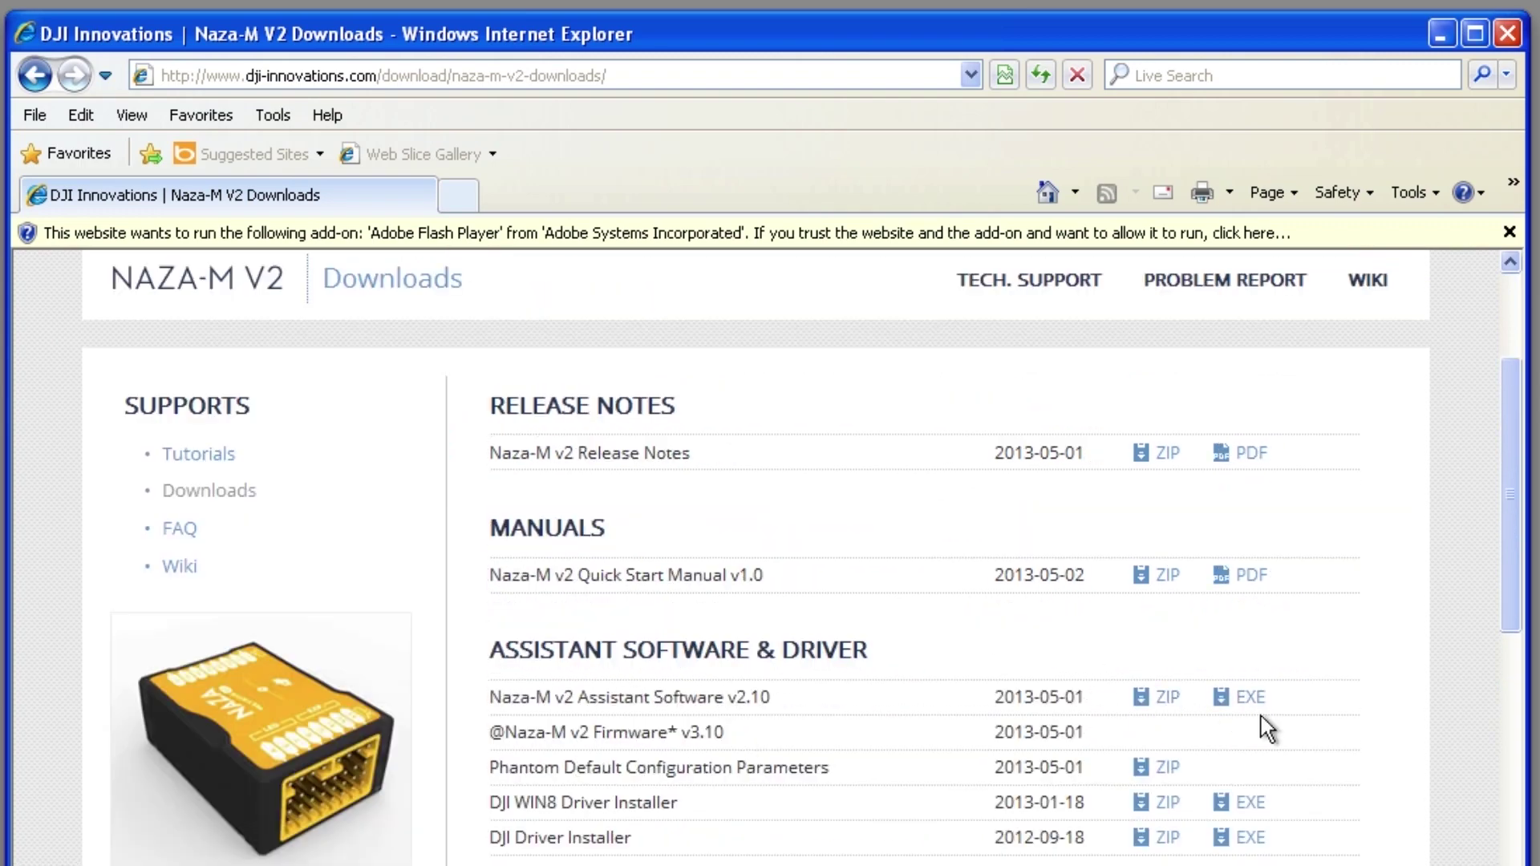
{"action": "left_click", "coordinate": [1250, 702]}
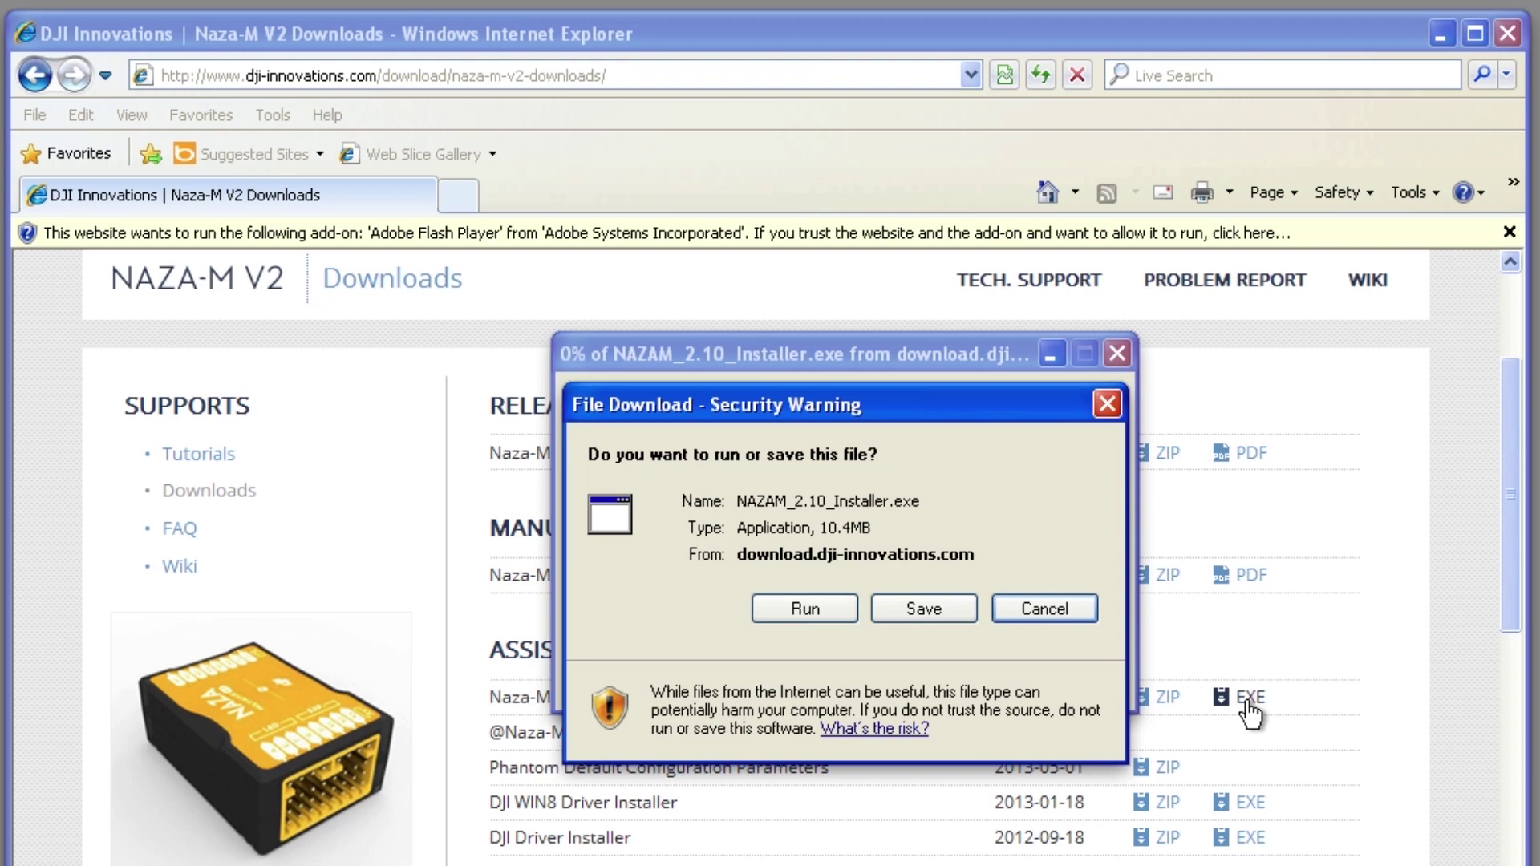
{"action": "left_click", "coordinate": [804, 610]}
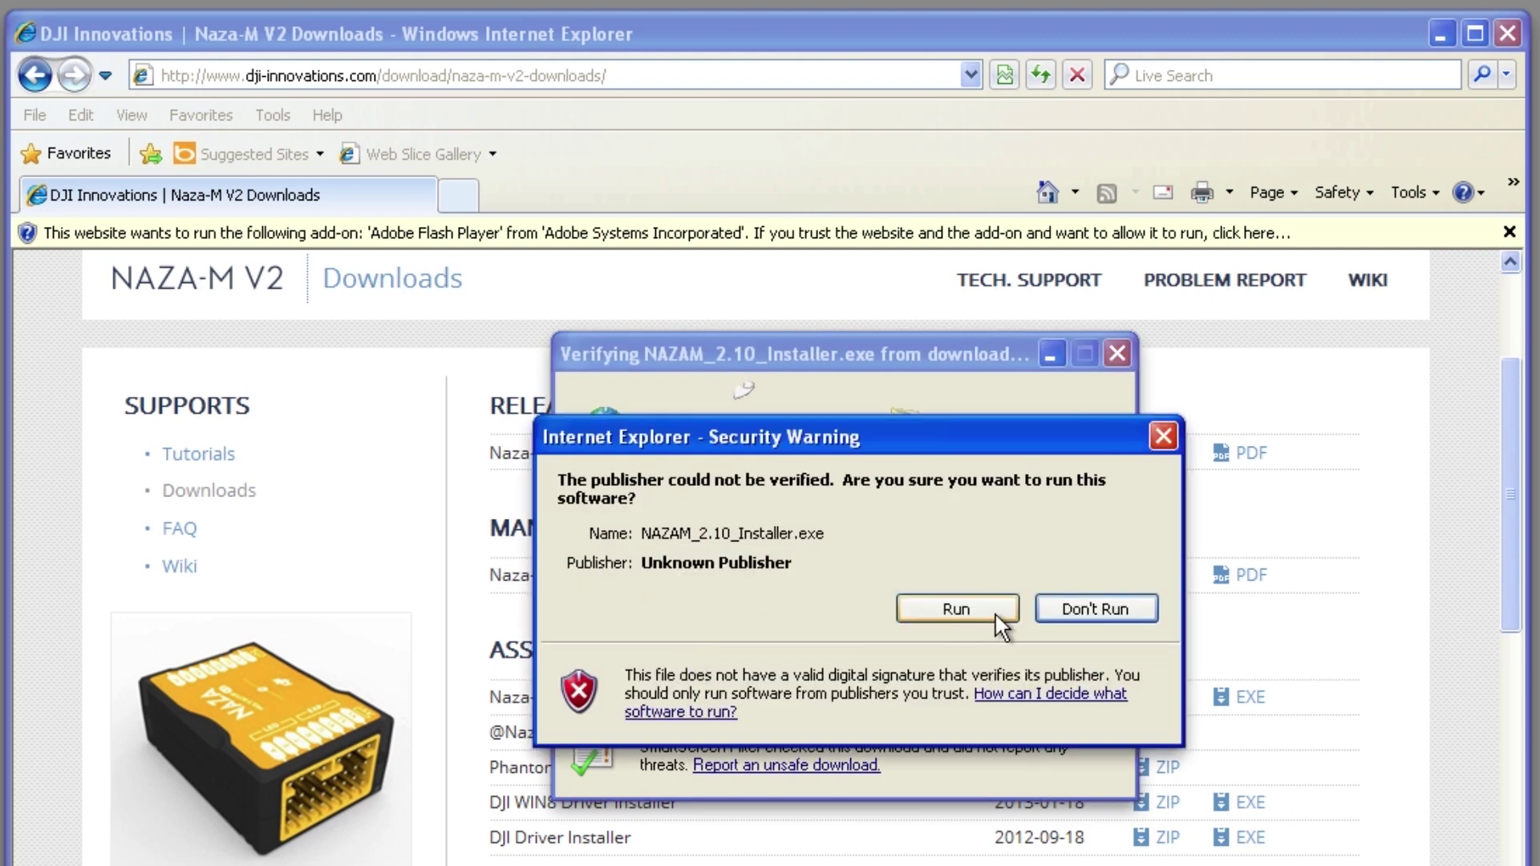
{"action": "left_click", "coordinate": [975, 608]}
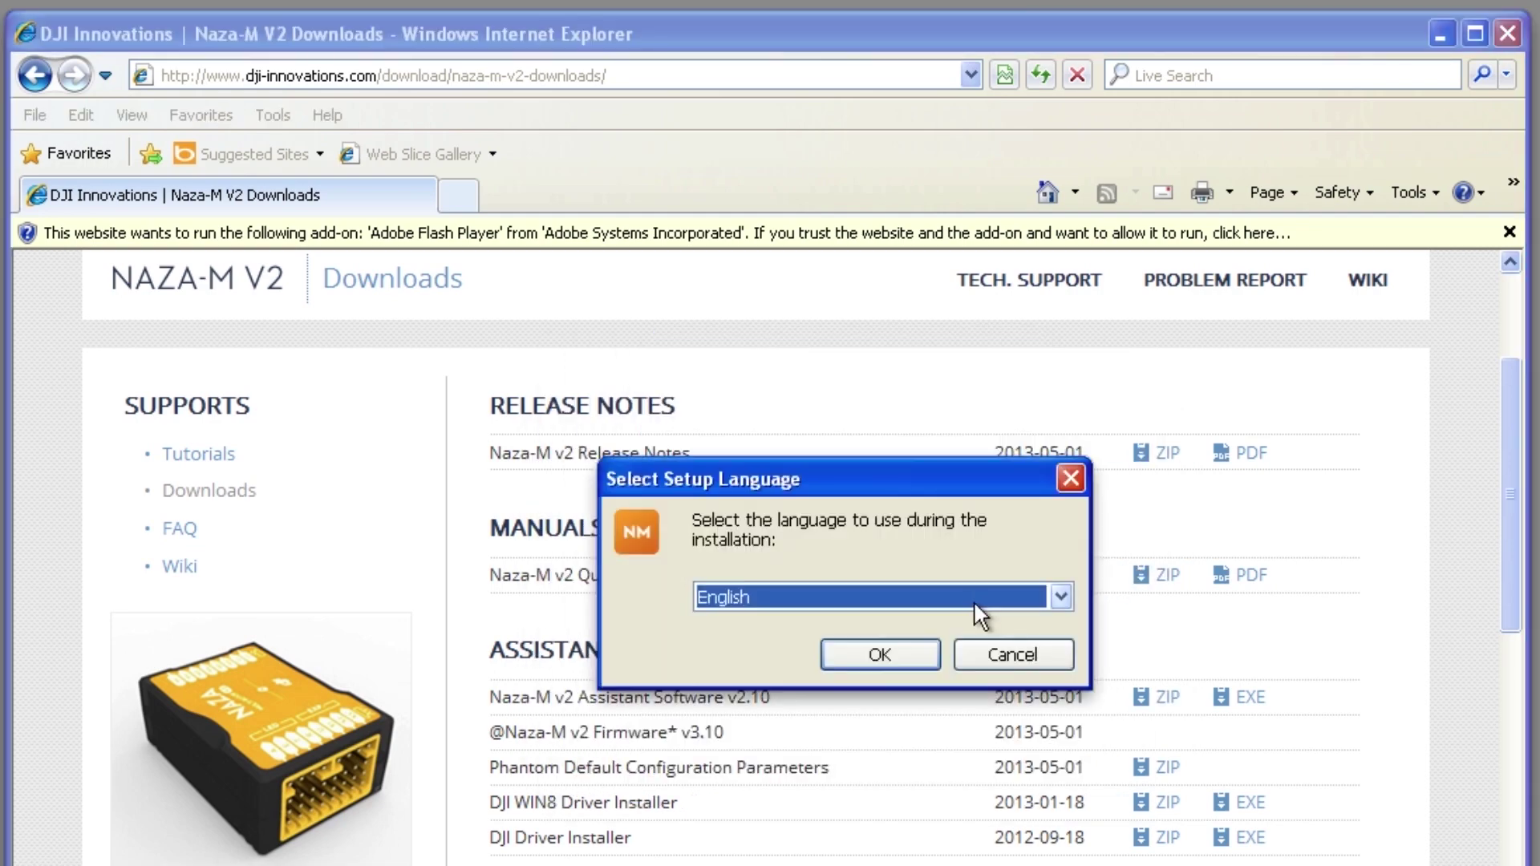
Step: Install DJI NAZAM Assistant in English with the default folders and a desktop icon, and finish setup without launching it
{"action": "left_click", "coordinate": [903, 657]}
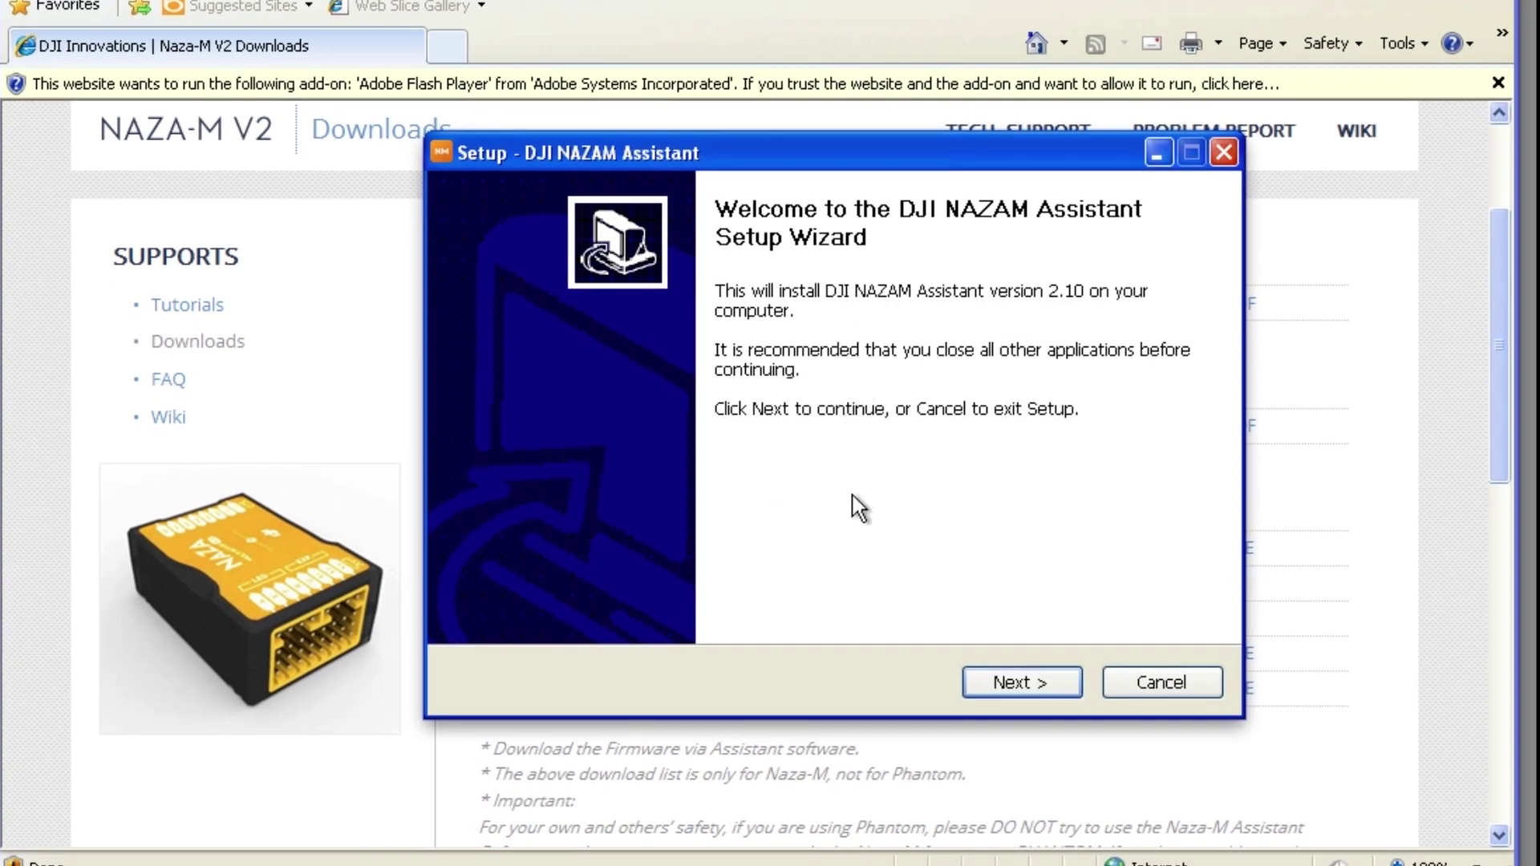
{"action": "left_click", "coordinate": [1036, 672]}
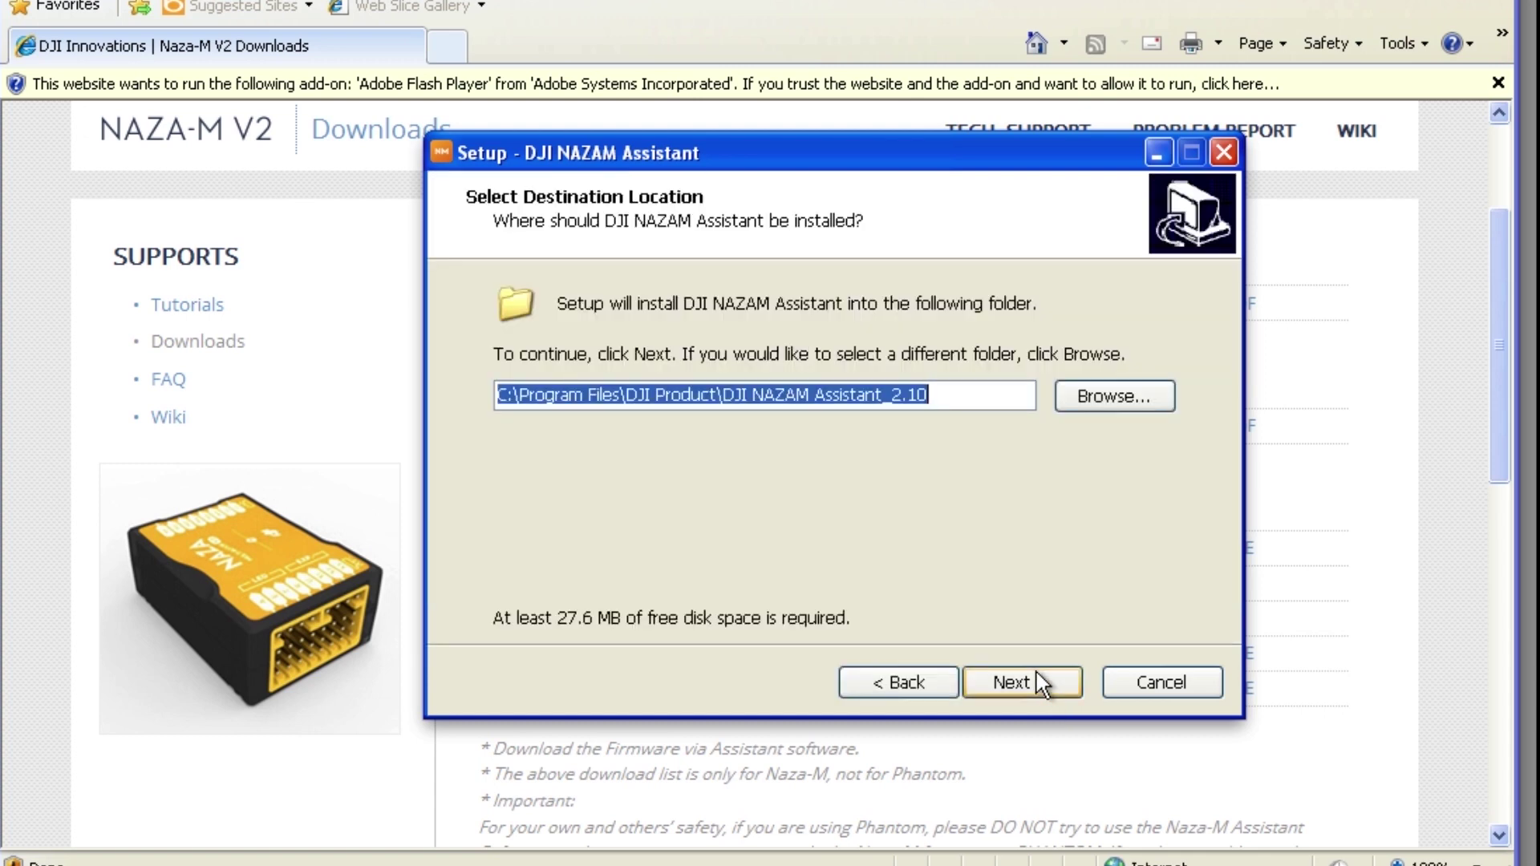
{"action": "left_click", "coordinate": [1037, 672]}
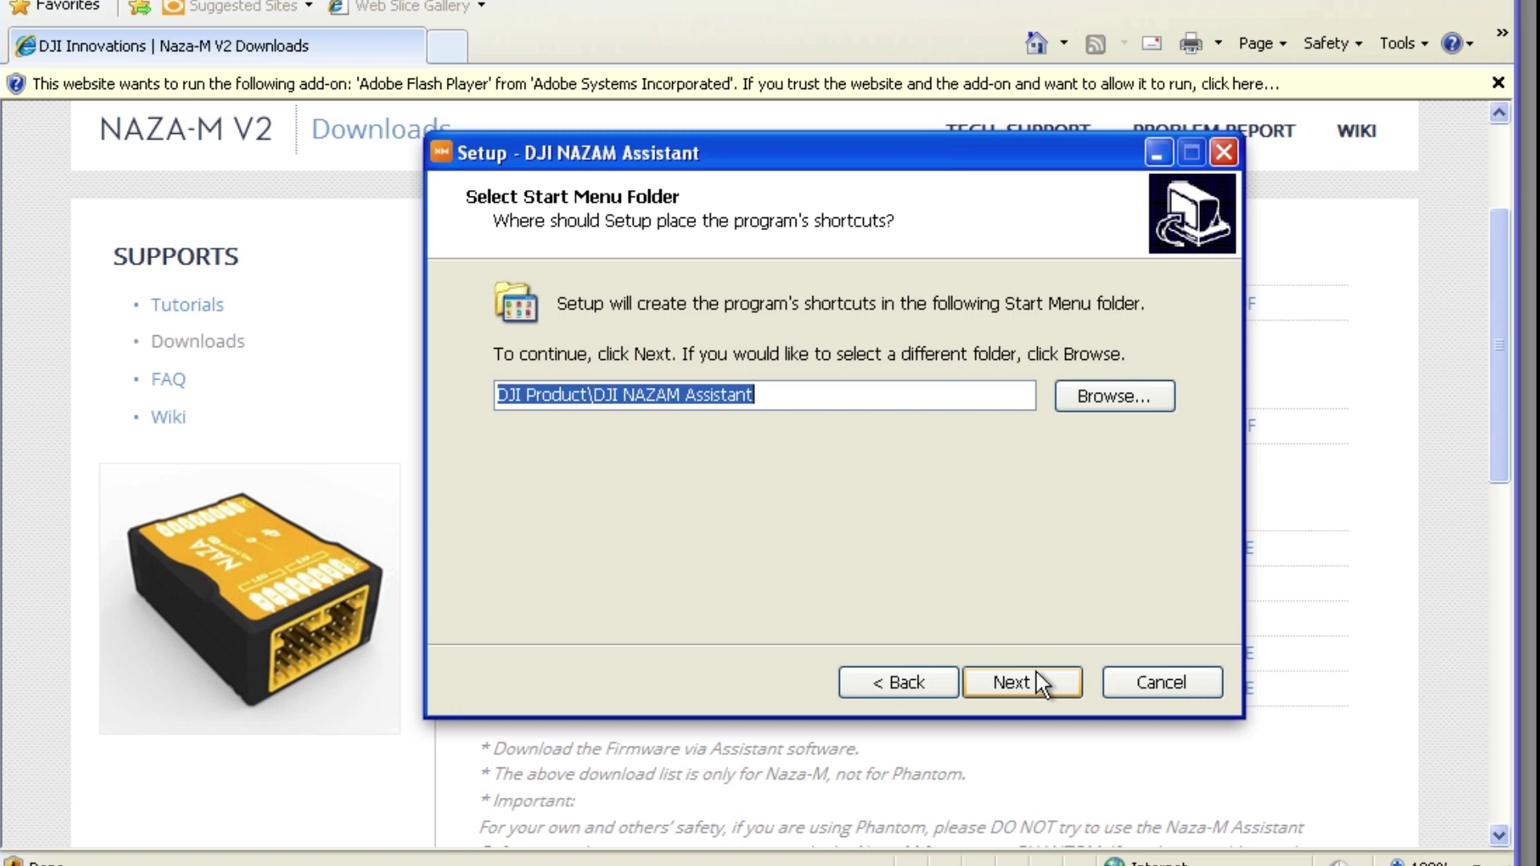
{"action": "left_click", "coordinate": [1037, 672]}
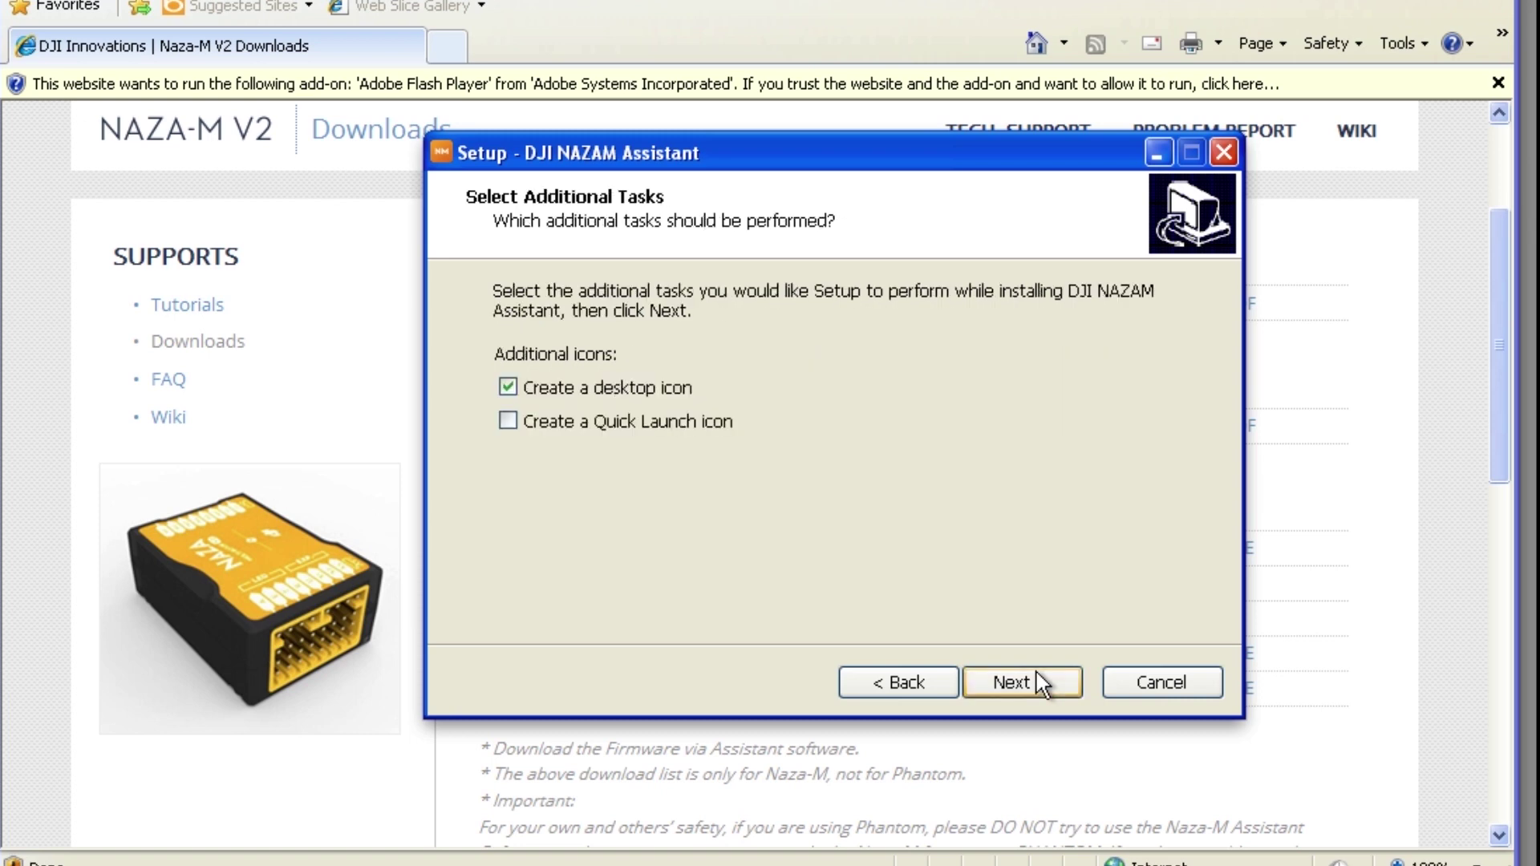
{"action": "left_click", "coordinate": [1036, 672]}
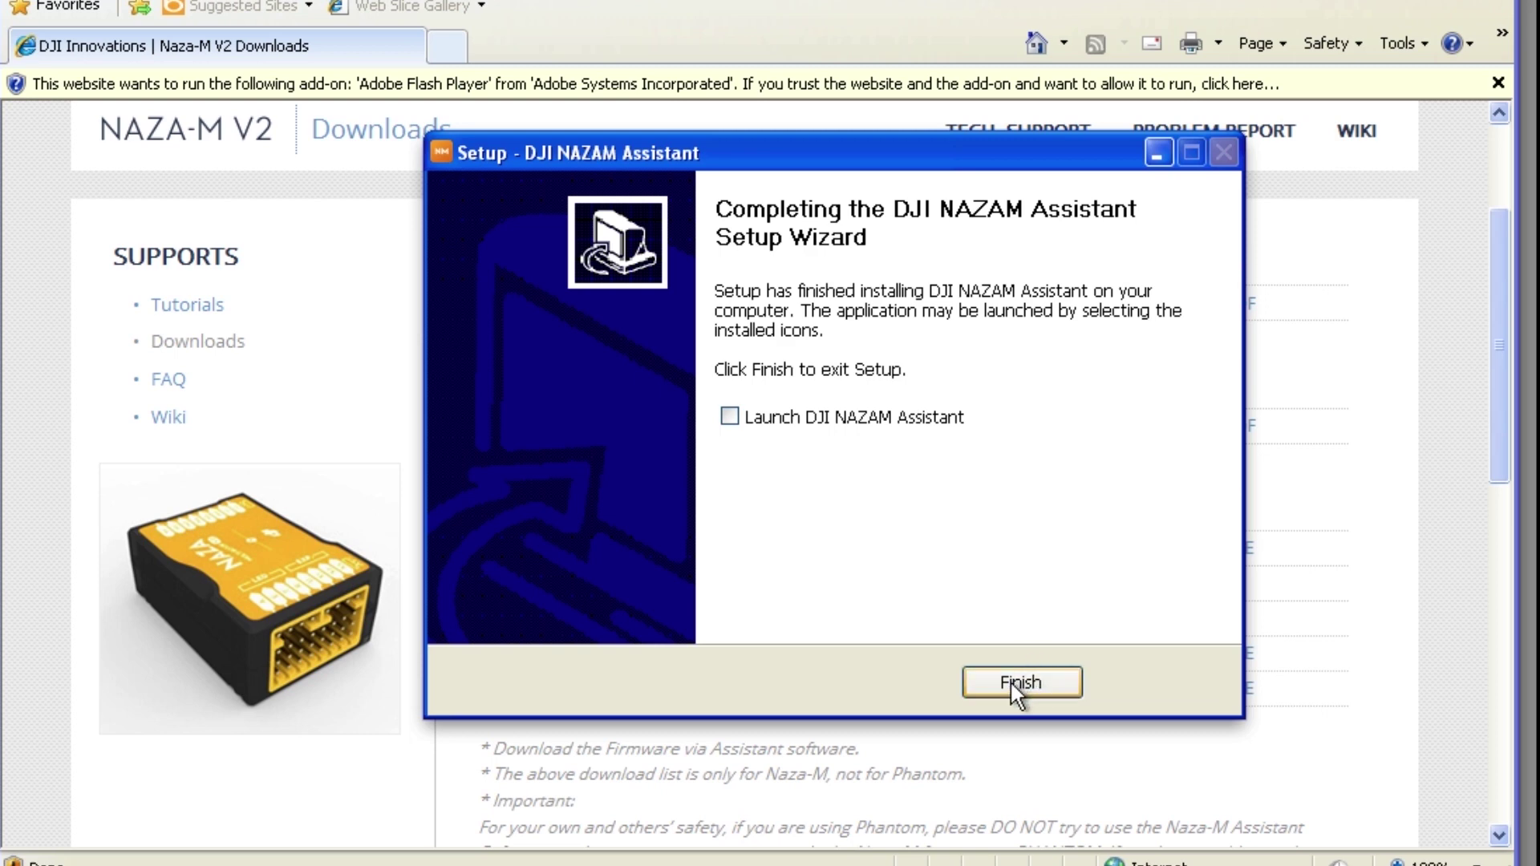
{"action": "left_click", "coordinate": [1009, 681]}
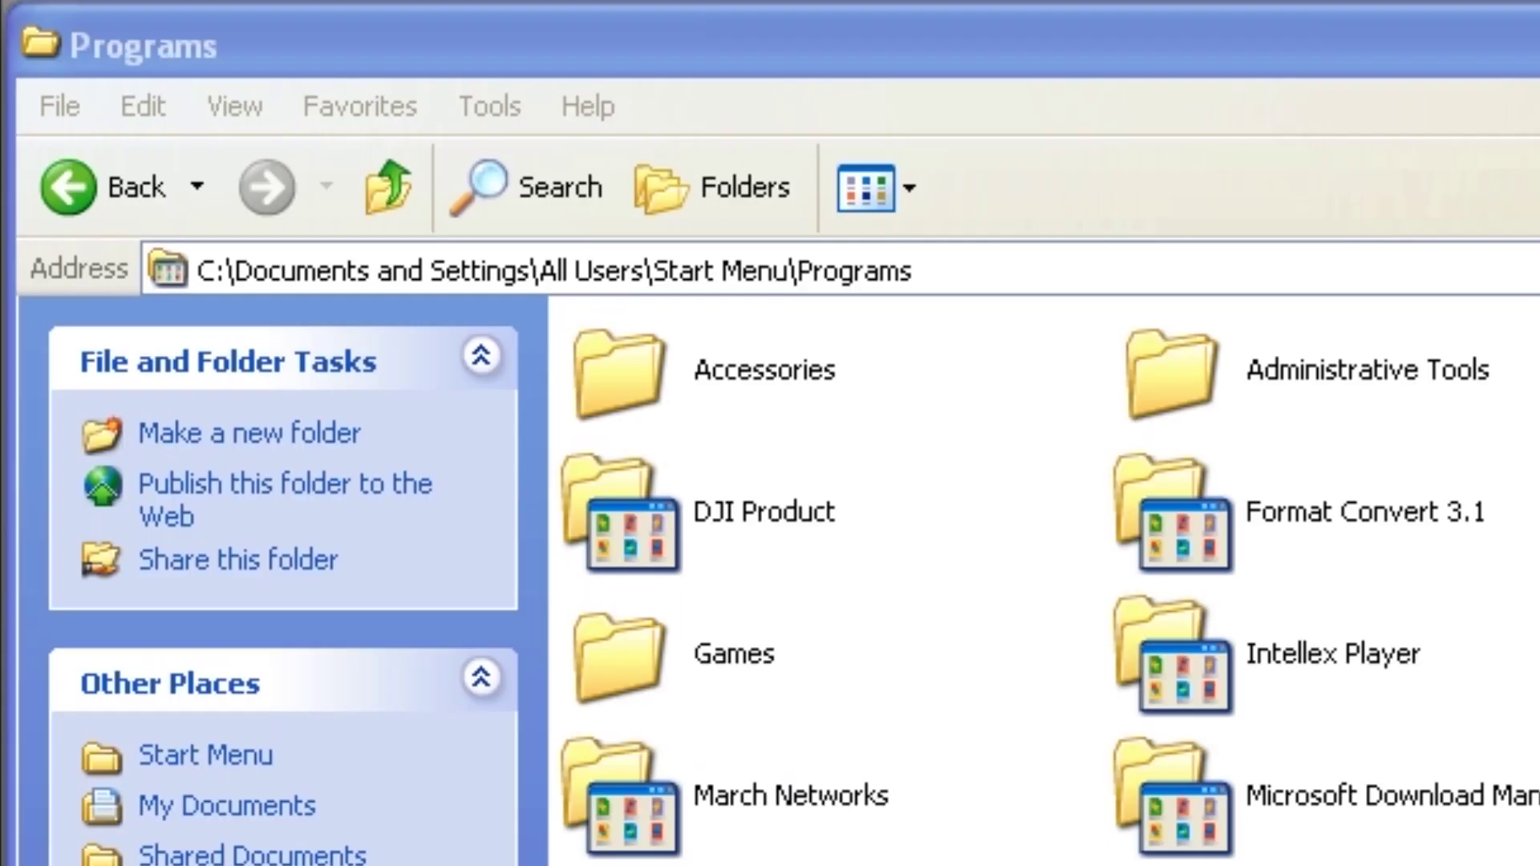
Step: Launch DJI NAZAM Assistant from its shortcut in the DJI Product folder under Start Menu Programs
{"action": "double_click", "coordinate": [608, 512]}
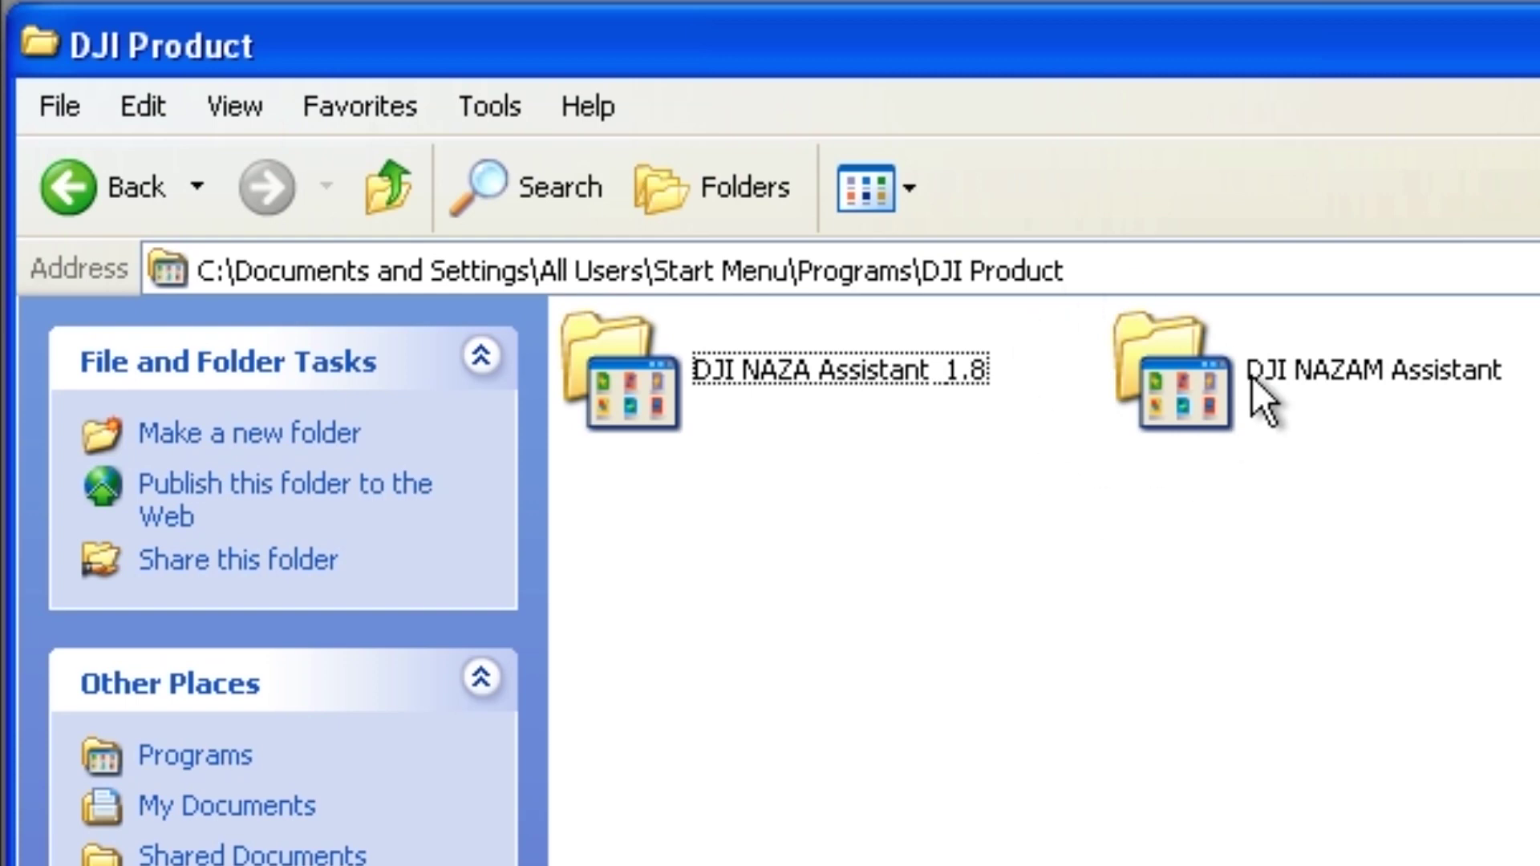
{"action": "double_click", "coordinate": [1194, 359]}
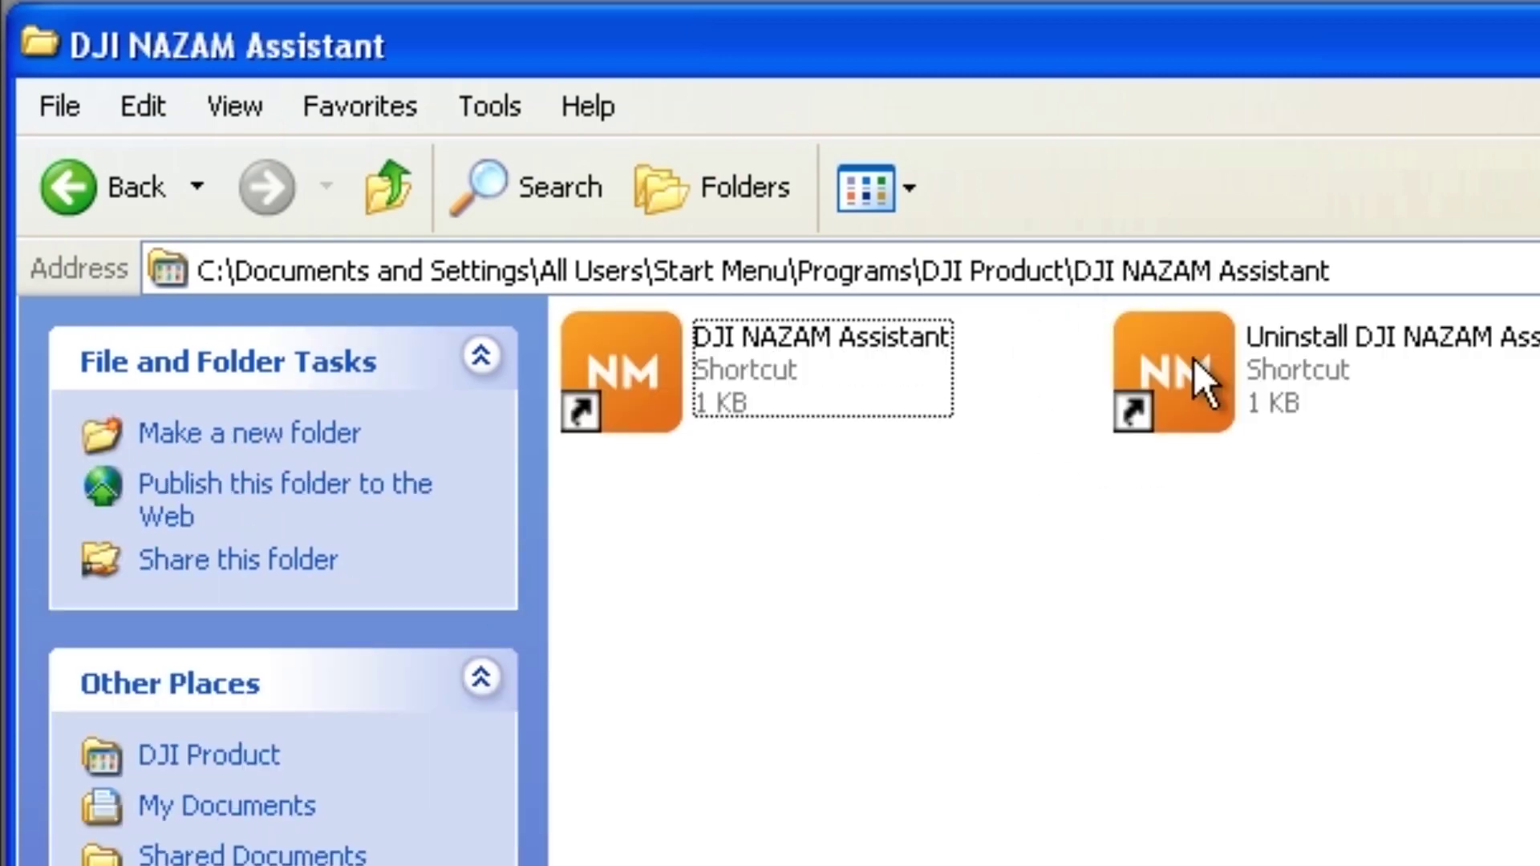
{"action": "double_click", "coordinate": [615, 353]}
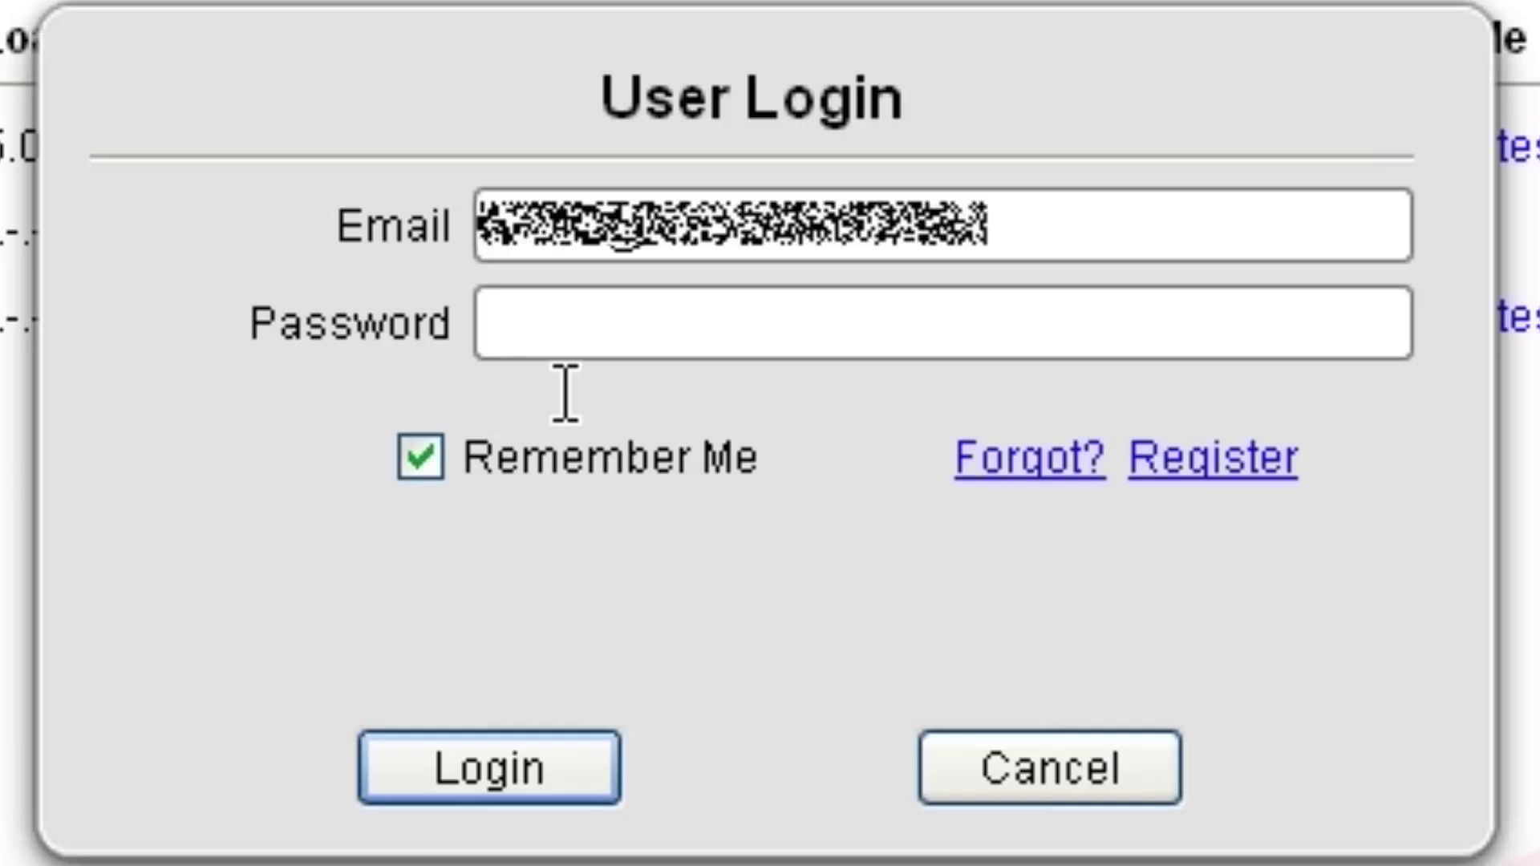
Step: Enter the account password for the remembered e-mail and log in
{"action": "type", "text": "•"}
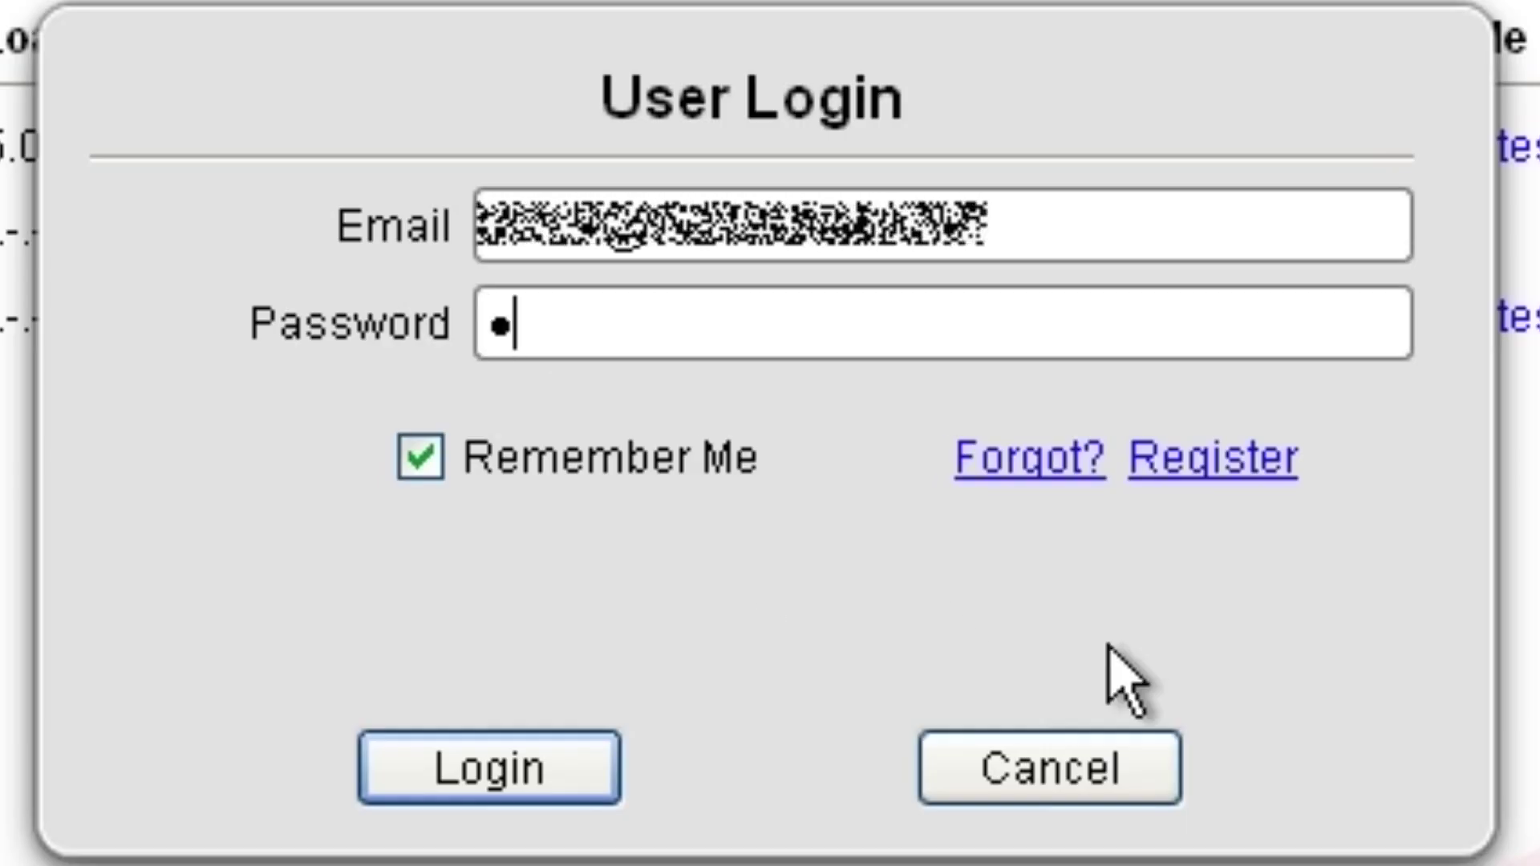
{"action": "type", "text": "•••••••"}
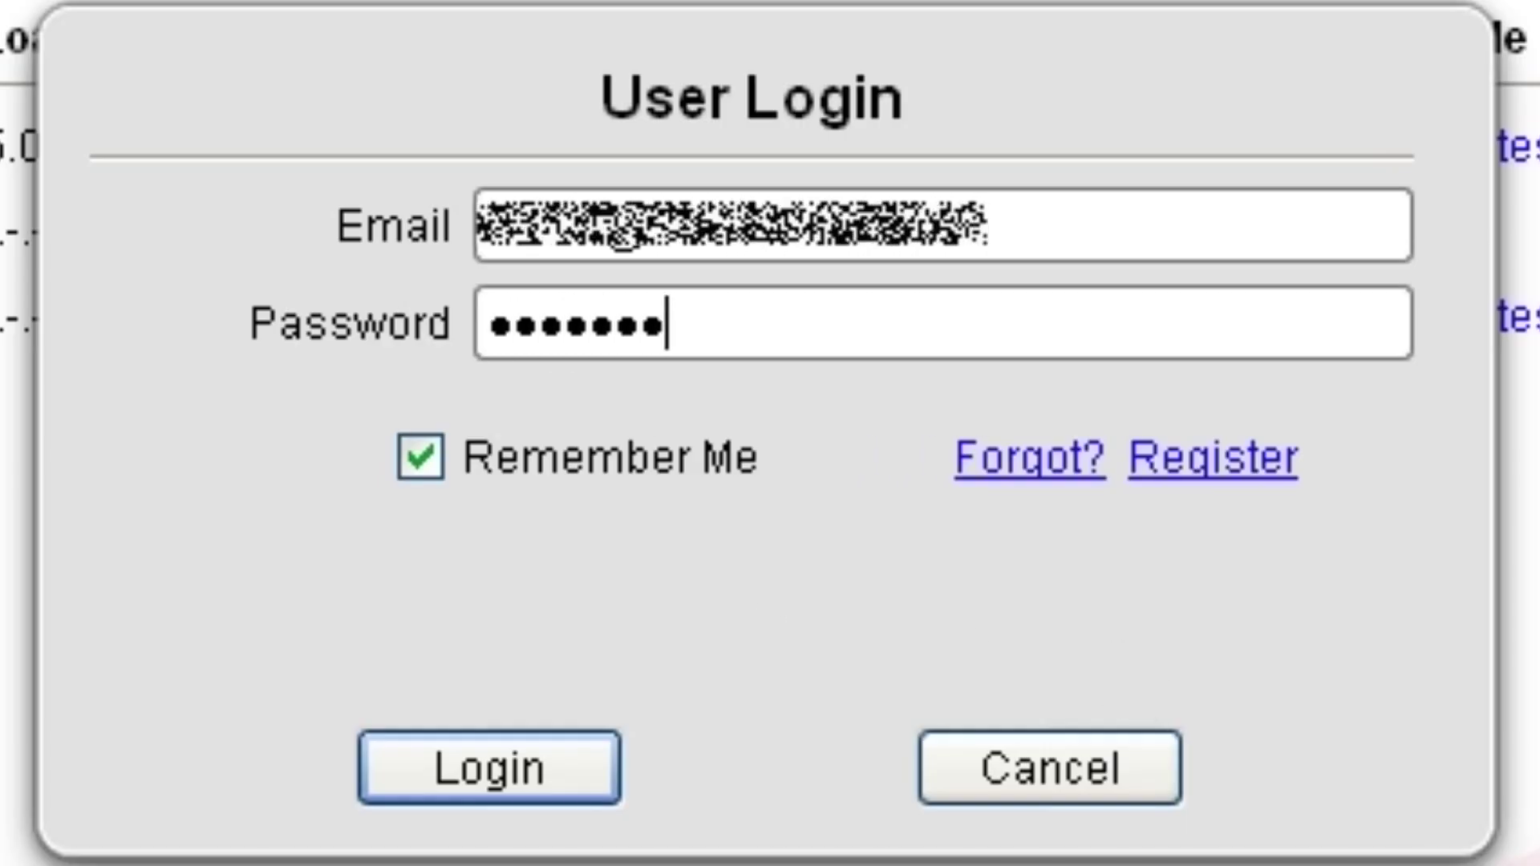
{"action": "type", "text": "••"}
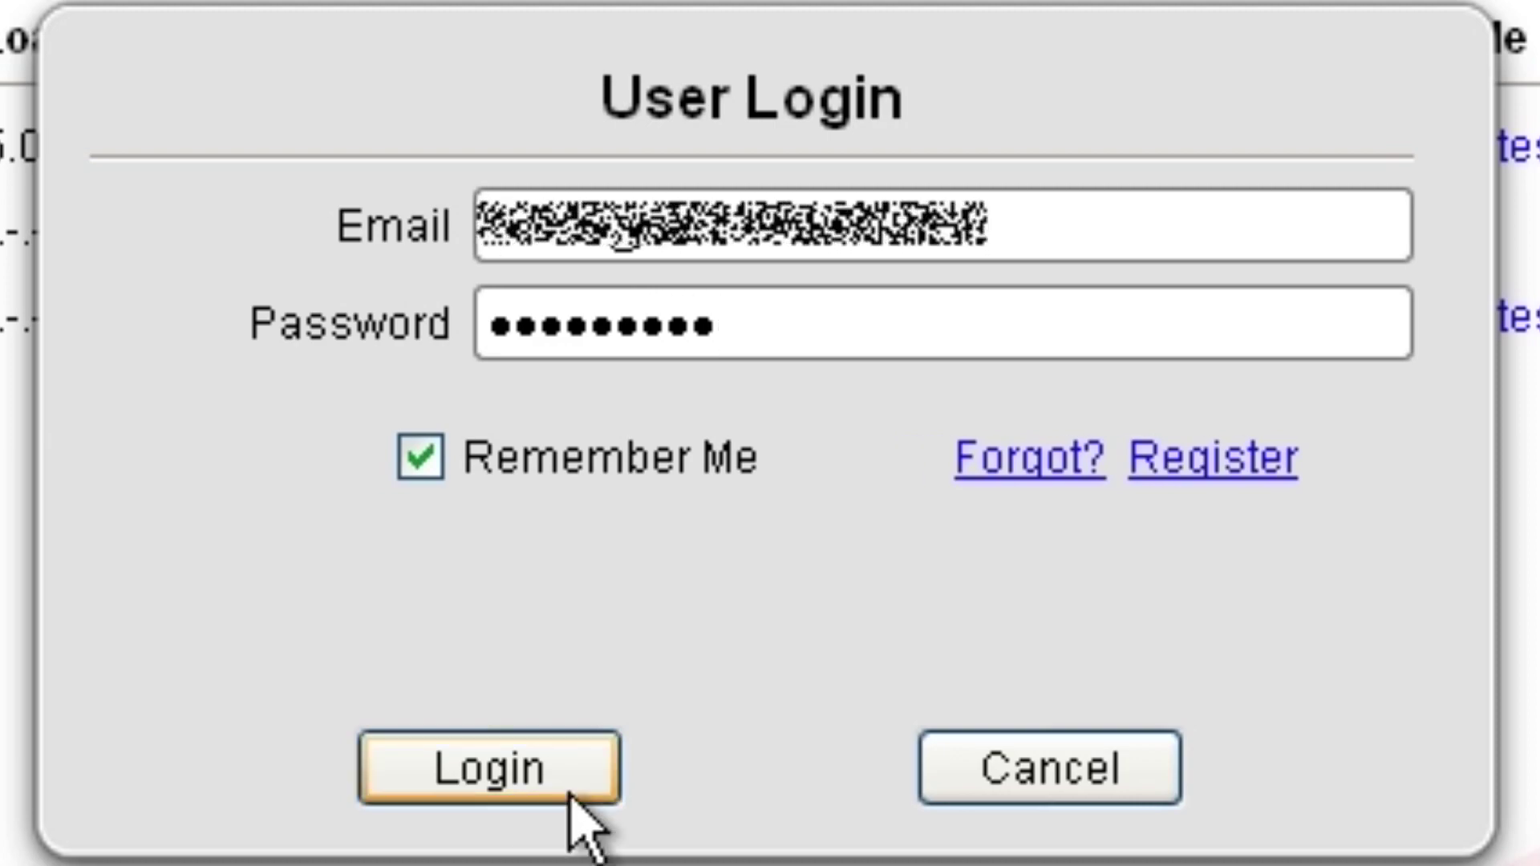
{"action": "left_click", "coordinate": [562, 766]}
Step: Read and dismiss the announcements, and upgrade the main controller firmware to 3.10, accepting the motor and propeller safety warning
{"action": "left_click_drag", "start_coordinate": [1167, 172], "coordinate": [1172, 398]}
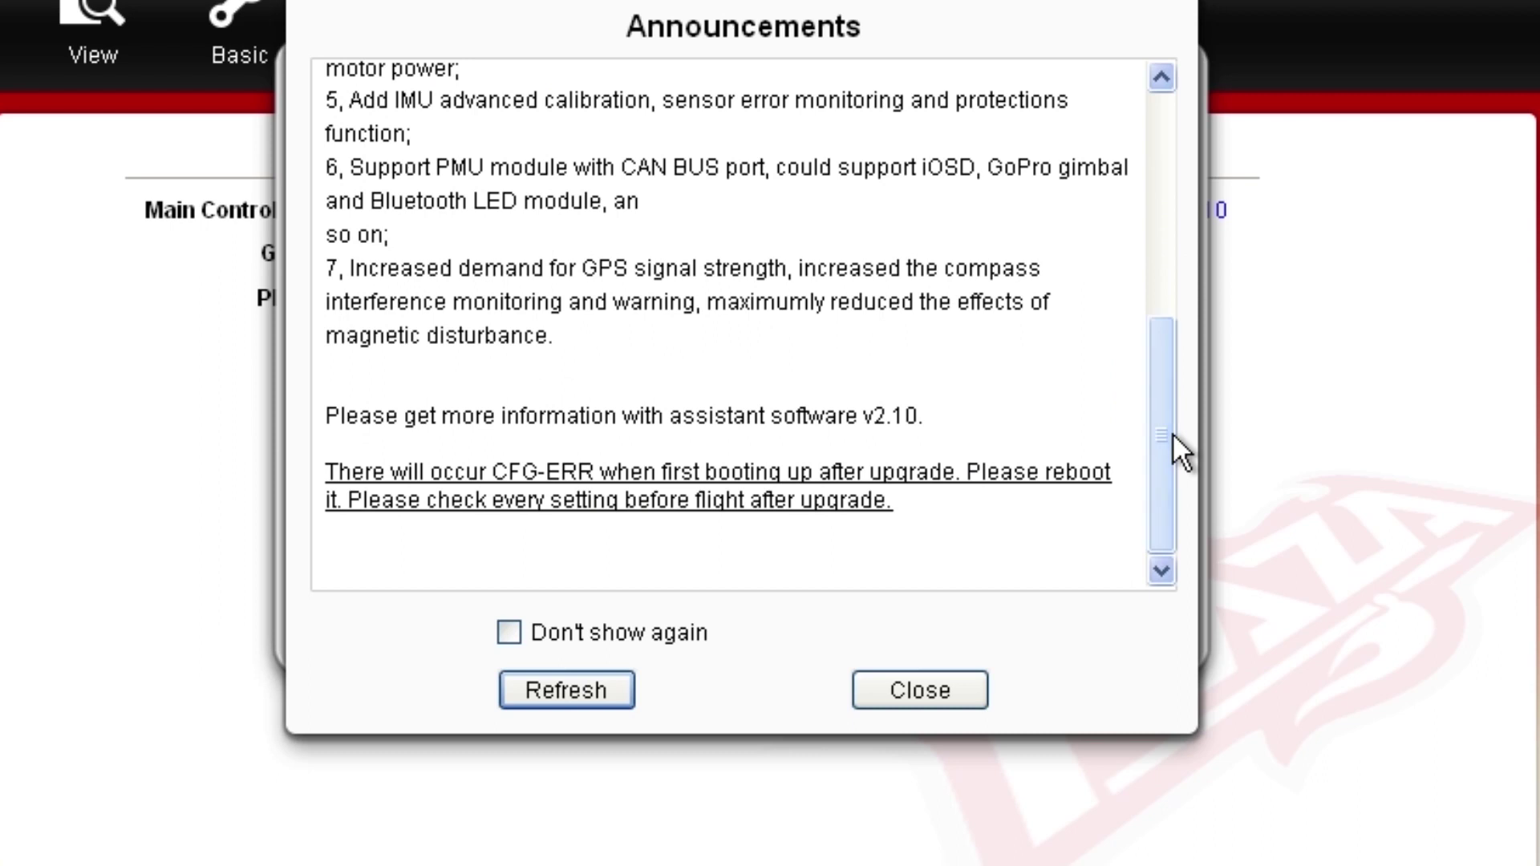
{"action": "left_click", "coordinate": [950, 688]}
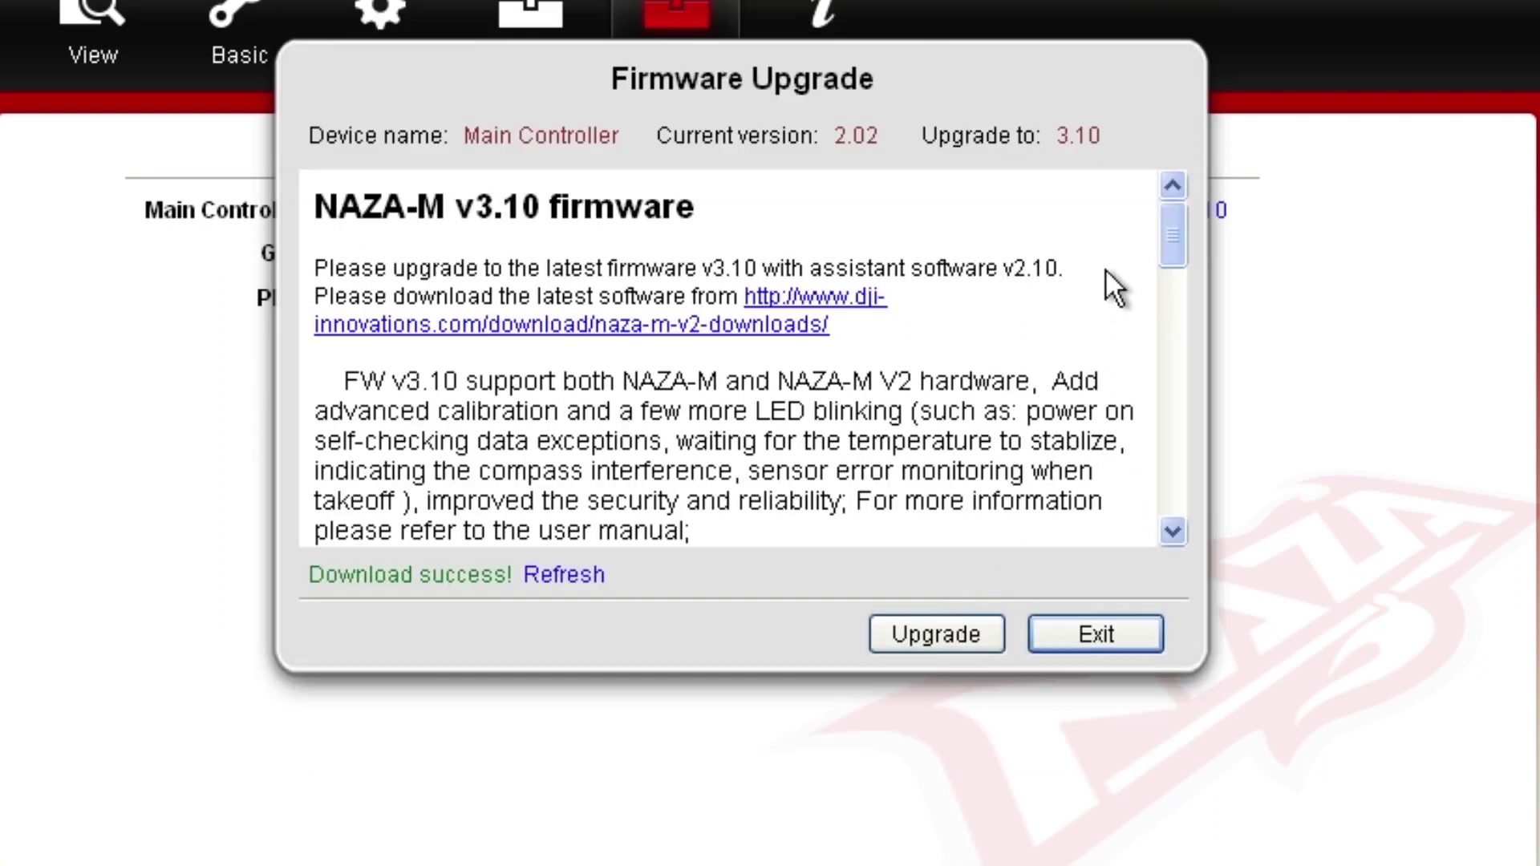
{"action": "left_click_drag", "start_coordinate": [1173, 233], "coordinate": [1173, 481]}
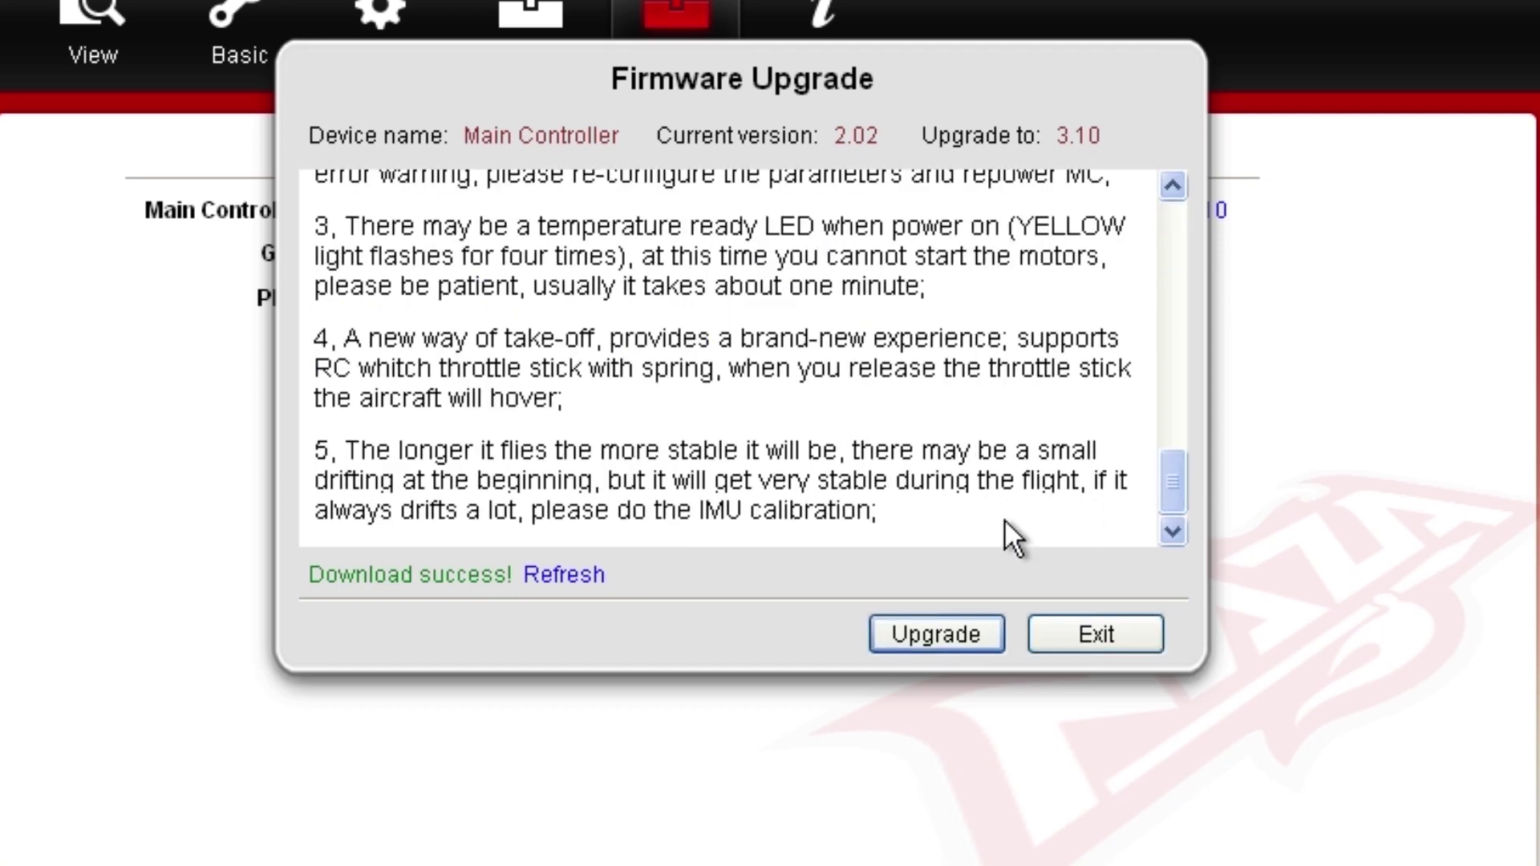
{"action": "left_click", "coordinate": [933, 632]}
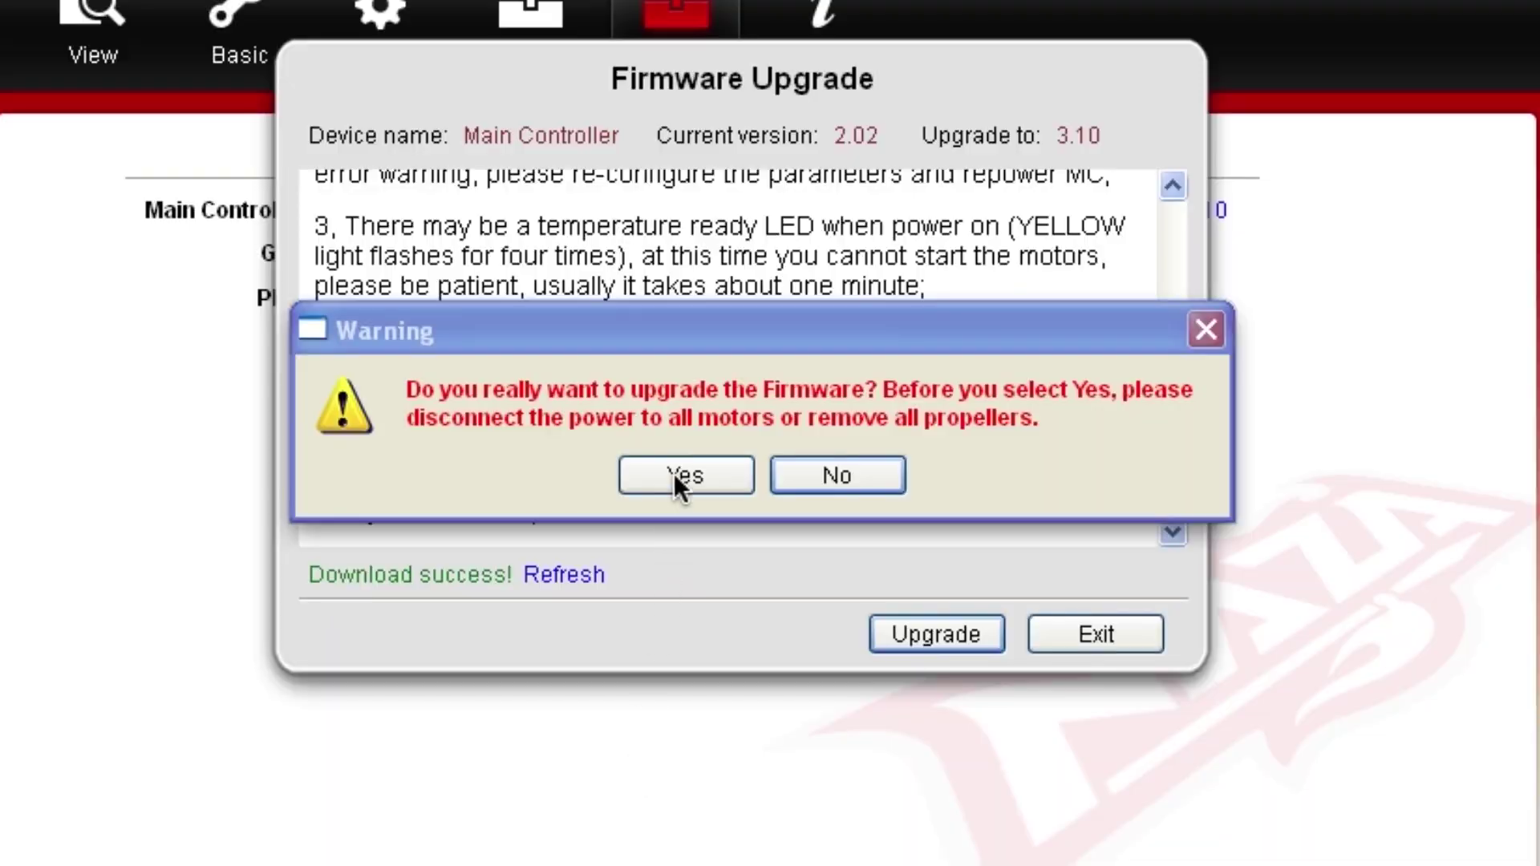
{"action": "left_click", "coordinate": [674, 475]}
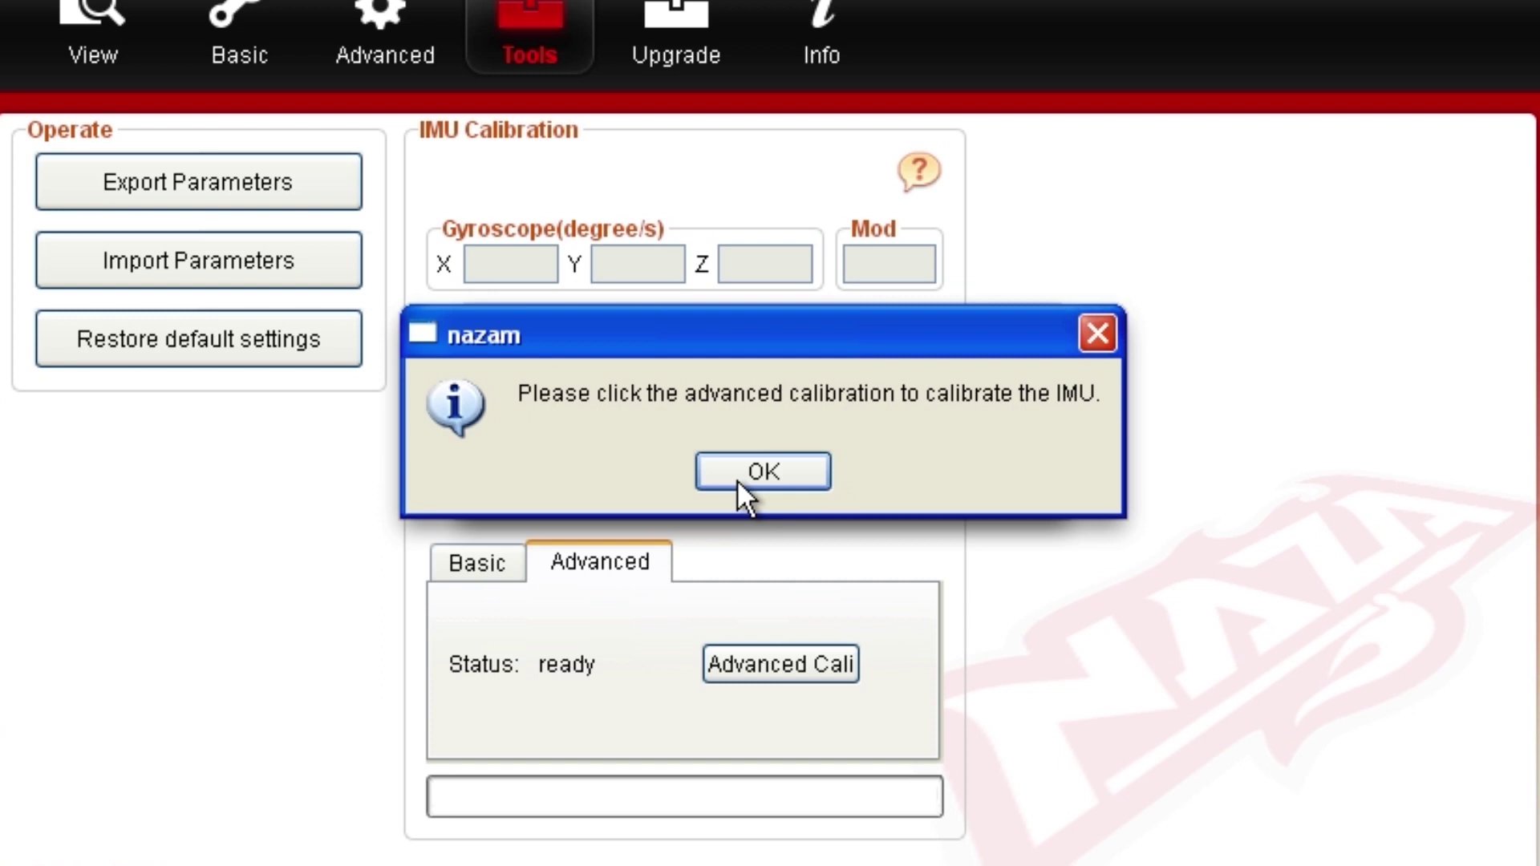
Step: Start the advanced IMU calibration and accept both instructions to keep the main controller stationary and horizontal
{"action": "left_click", "coordinate": [746, 473]}
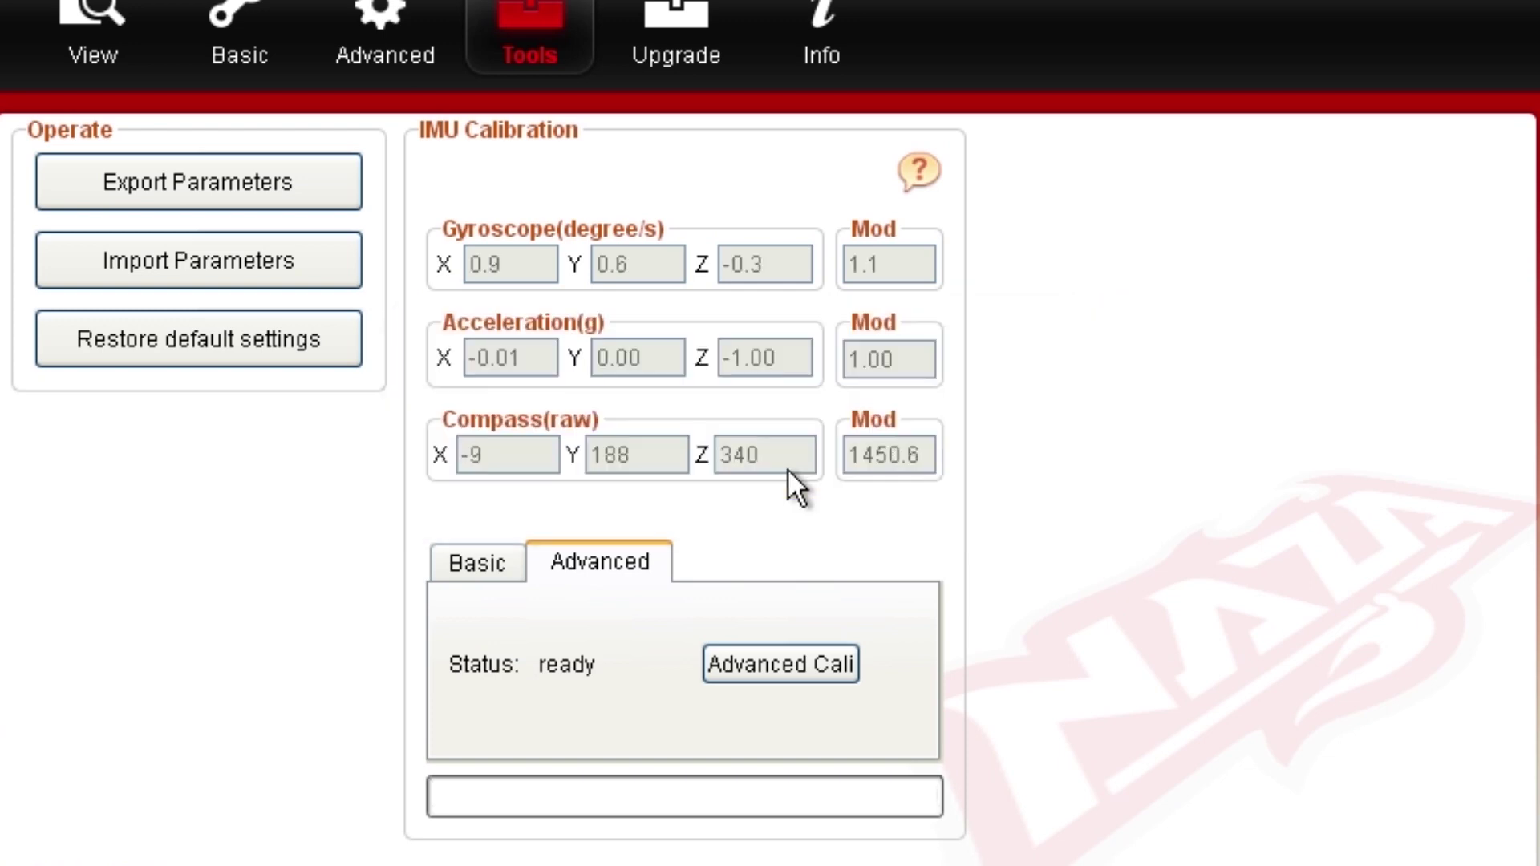
{"action": "left_click", "coordinate": [796, 662]}
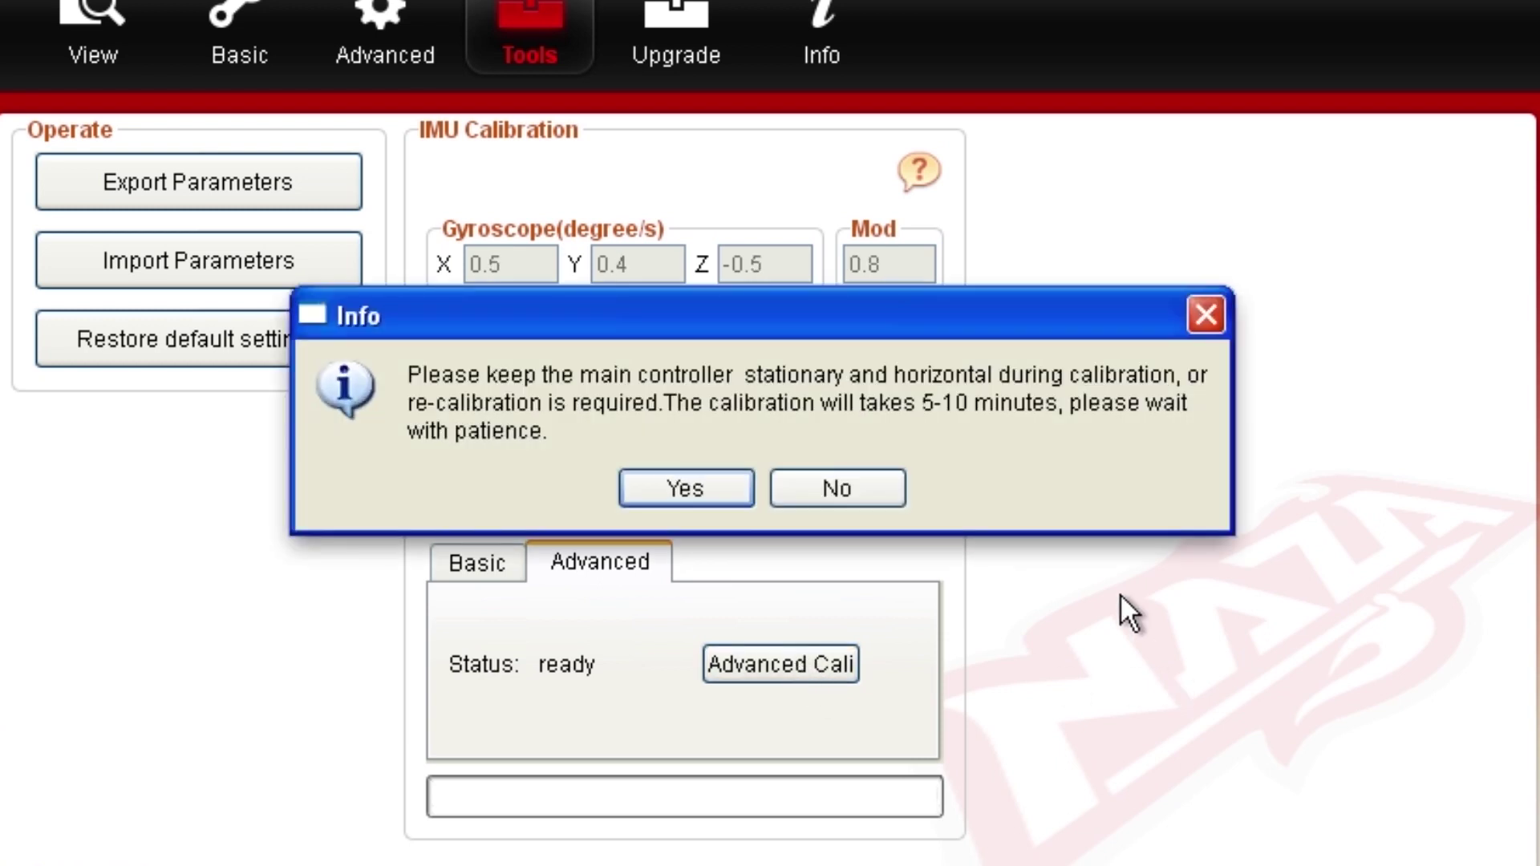
{"action": "left_click", "coordinate": [724, 485]}
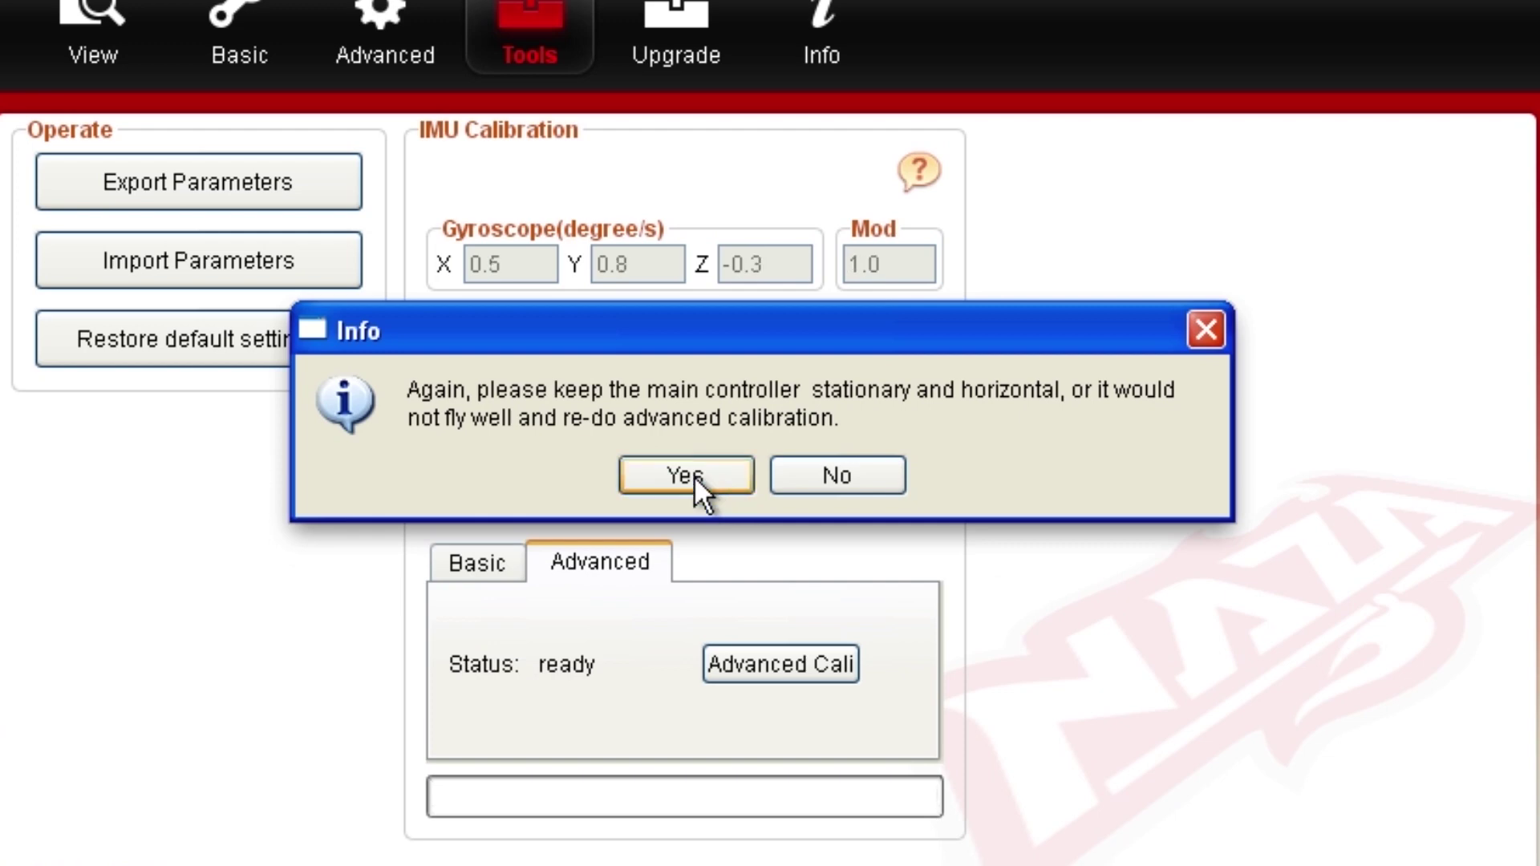
{"action": "left_click", "coordinate": [686, 475]}
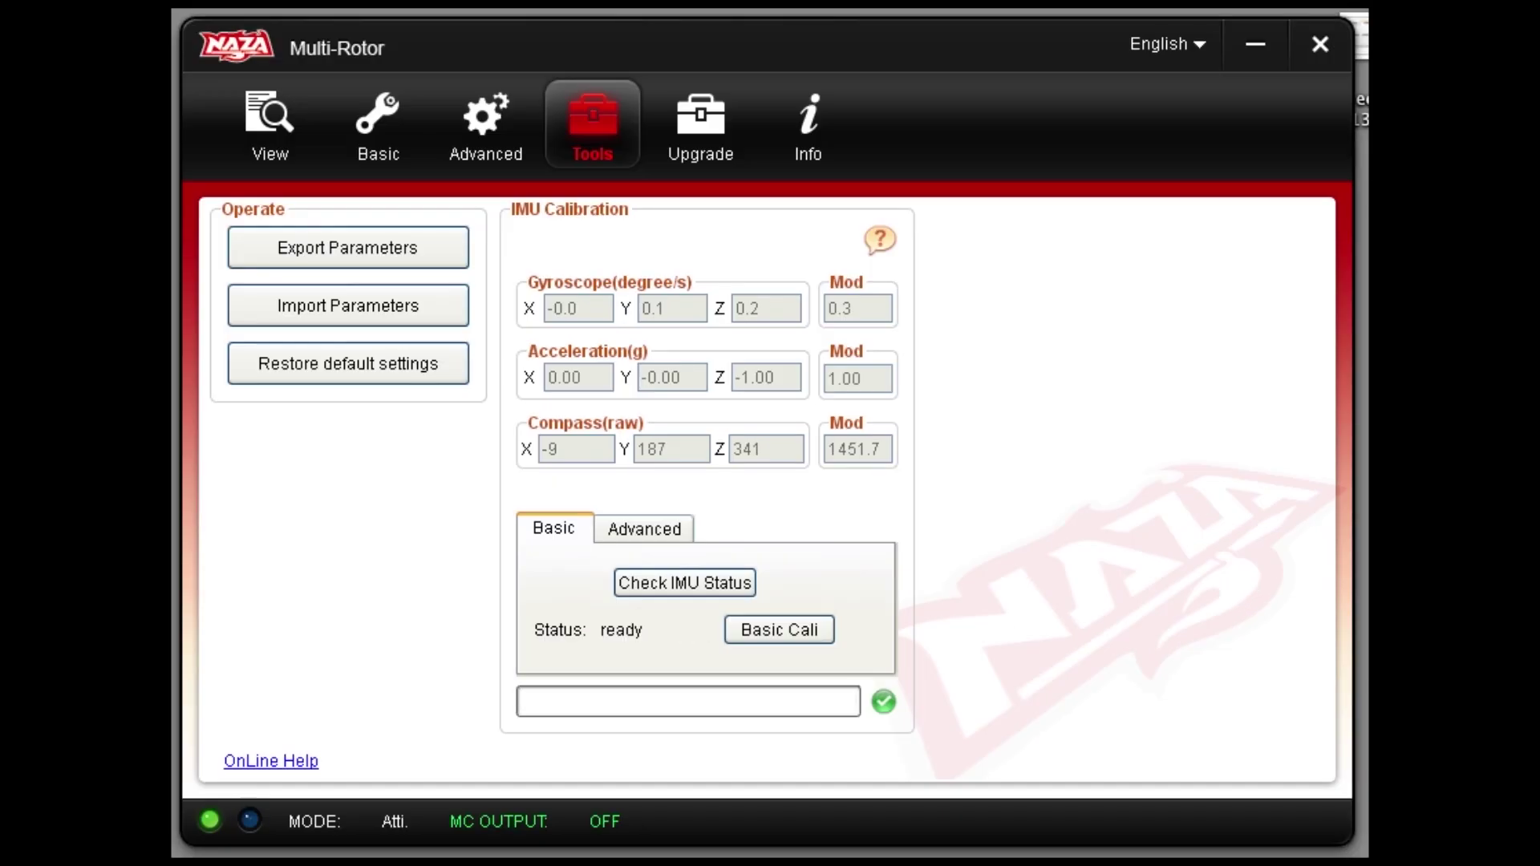
Step: Check the main controller's firmware version in the upgrade overview and bring up the advanced Motor settings
{"action": "left_click", "coordinate": [708, 123]}
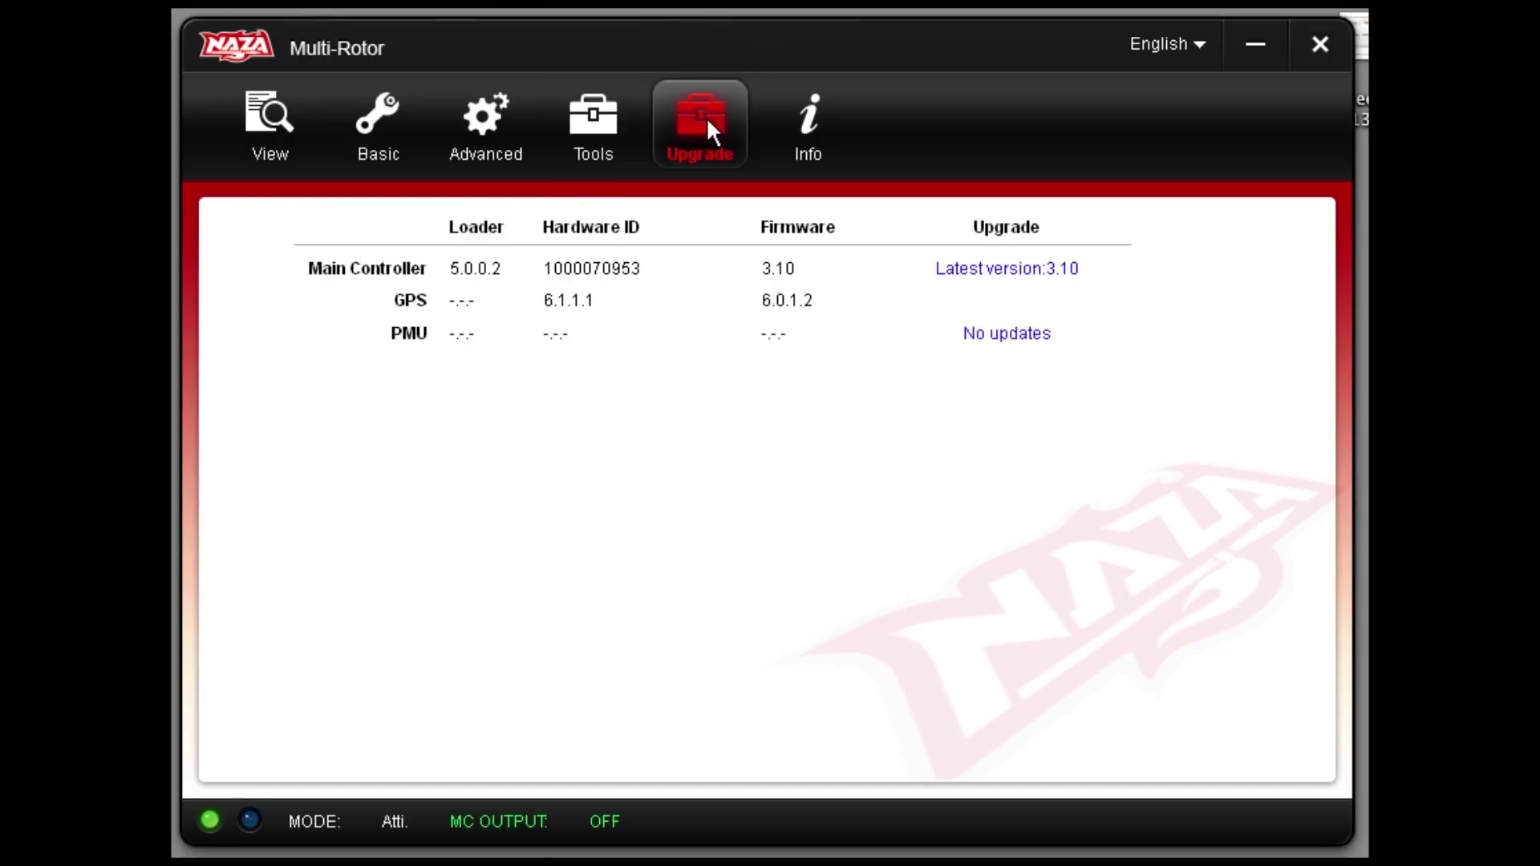
{"action": "left_click", "coordinate": [475, 114]}
{"action": "left_click", "coordinate": [253, 210]}
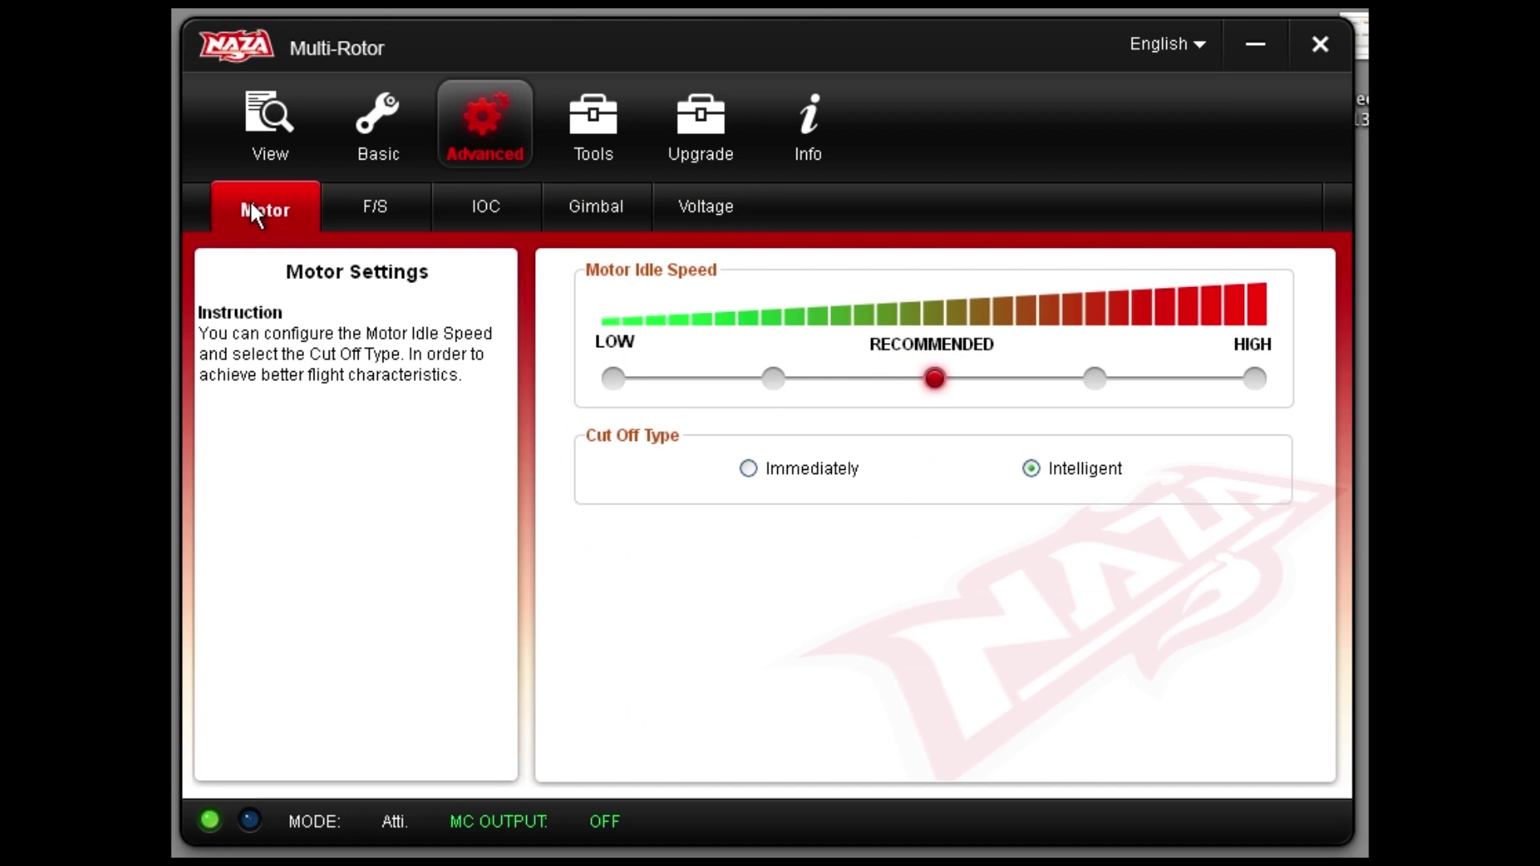
Step: Review the advanced Failsafe, Intelligent Orientation Control, Gimbal and low-voltage alert settings
{"action": "left_click", "coordinate": [368, 210]}
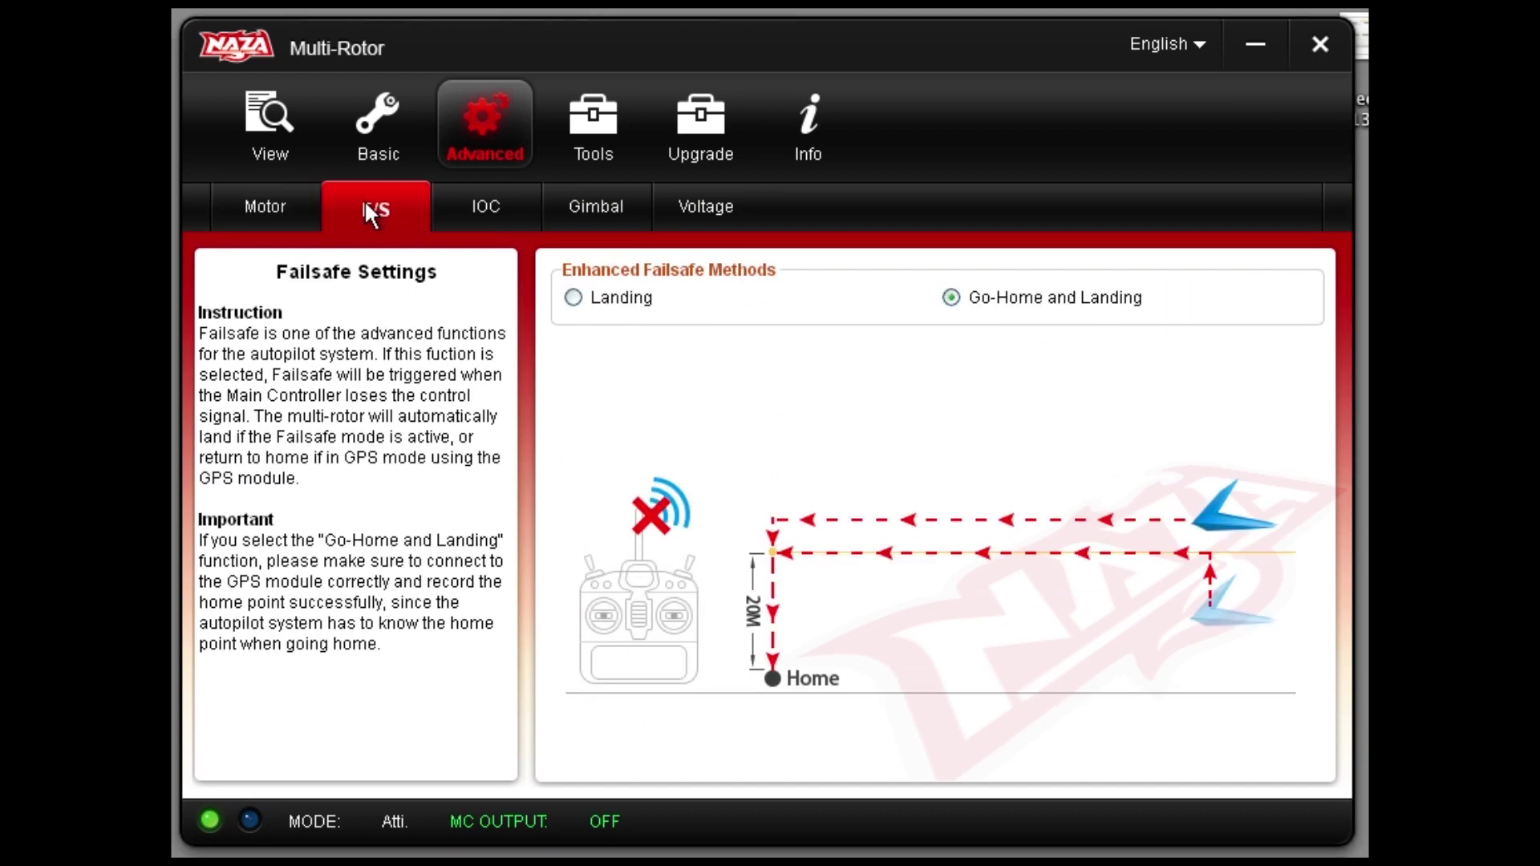
{"action": "left_click", "coordinate": [485, 205]}
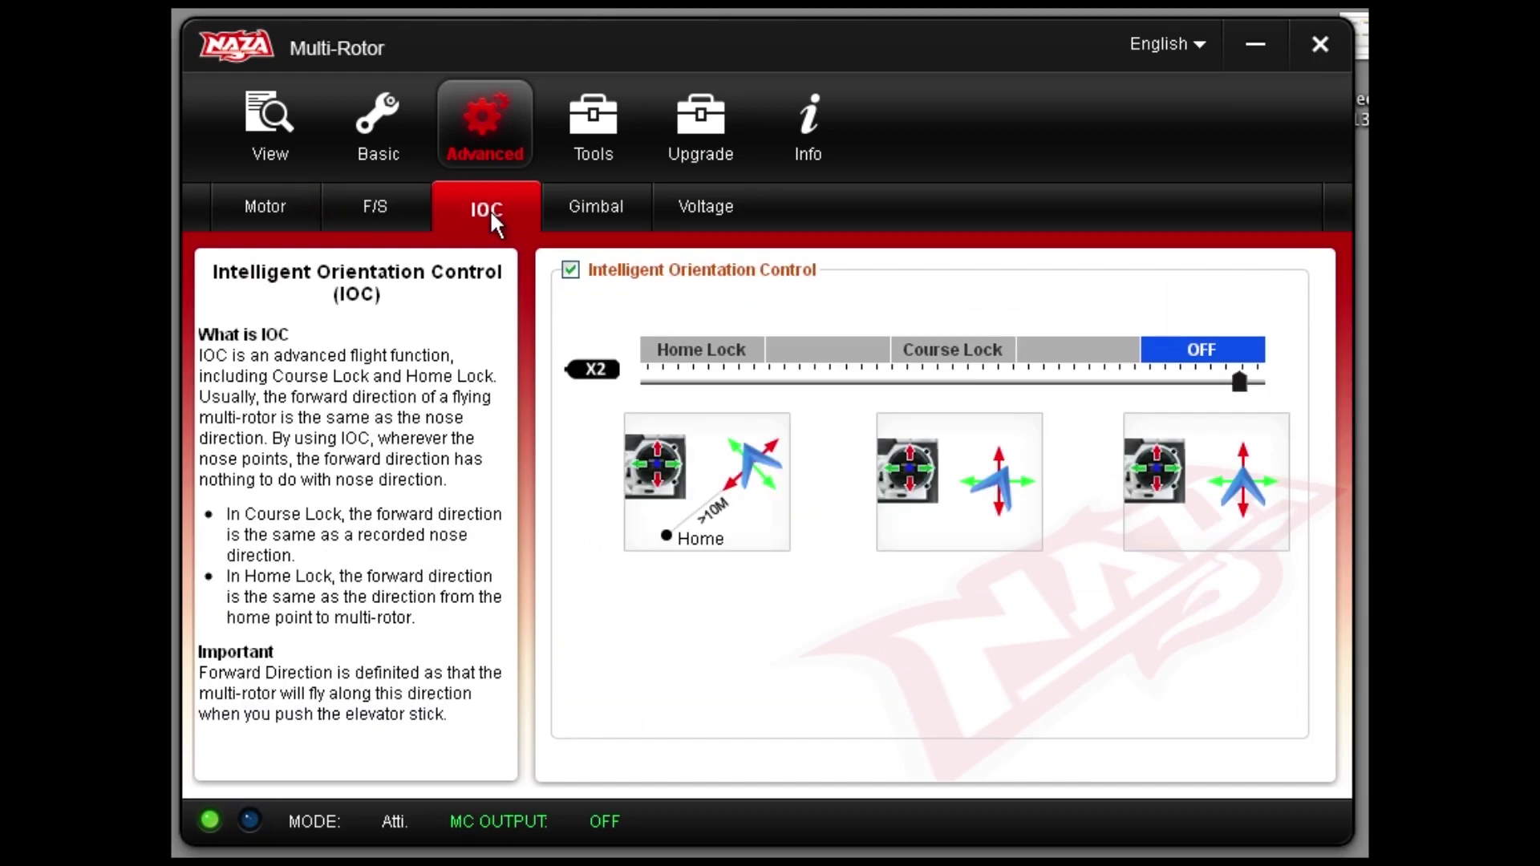
{"action": "left_click", "coordinate": [571, 215]}
{"action": "left_click", "coordinate": [672, 202]}
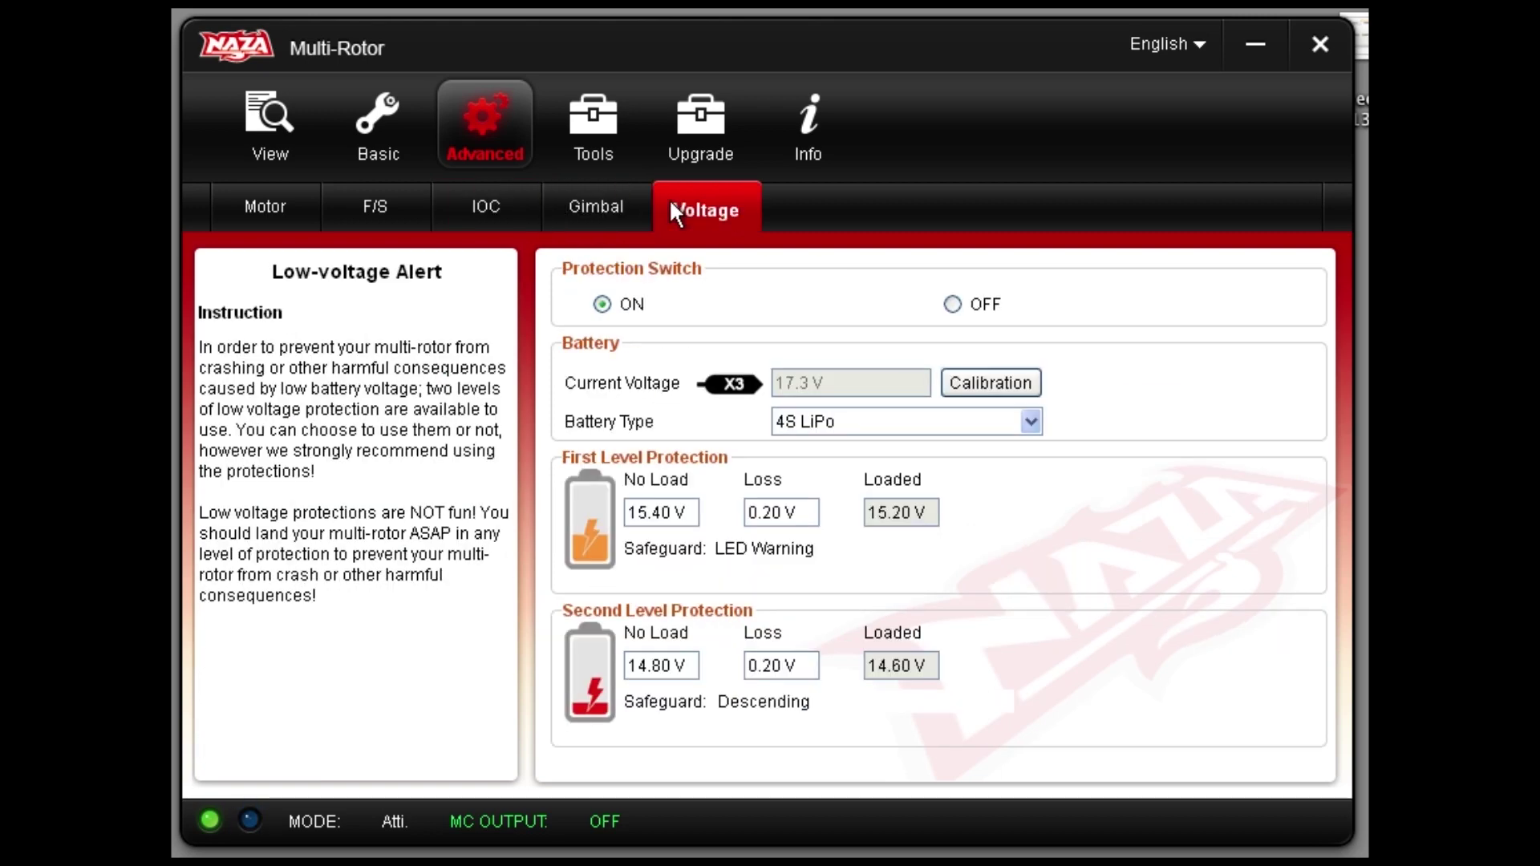
Step: Review the basic settings for the aircraft mixer type, controller and GPS mounting, RC transmitter and receiver, and gain
{"action": "left_click", "coordinate": [378, 116]}
{"action": "left_click", "coordinate": [270, 213]}
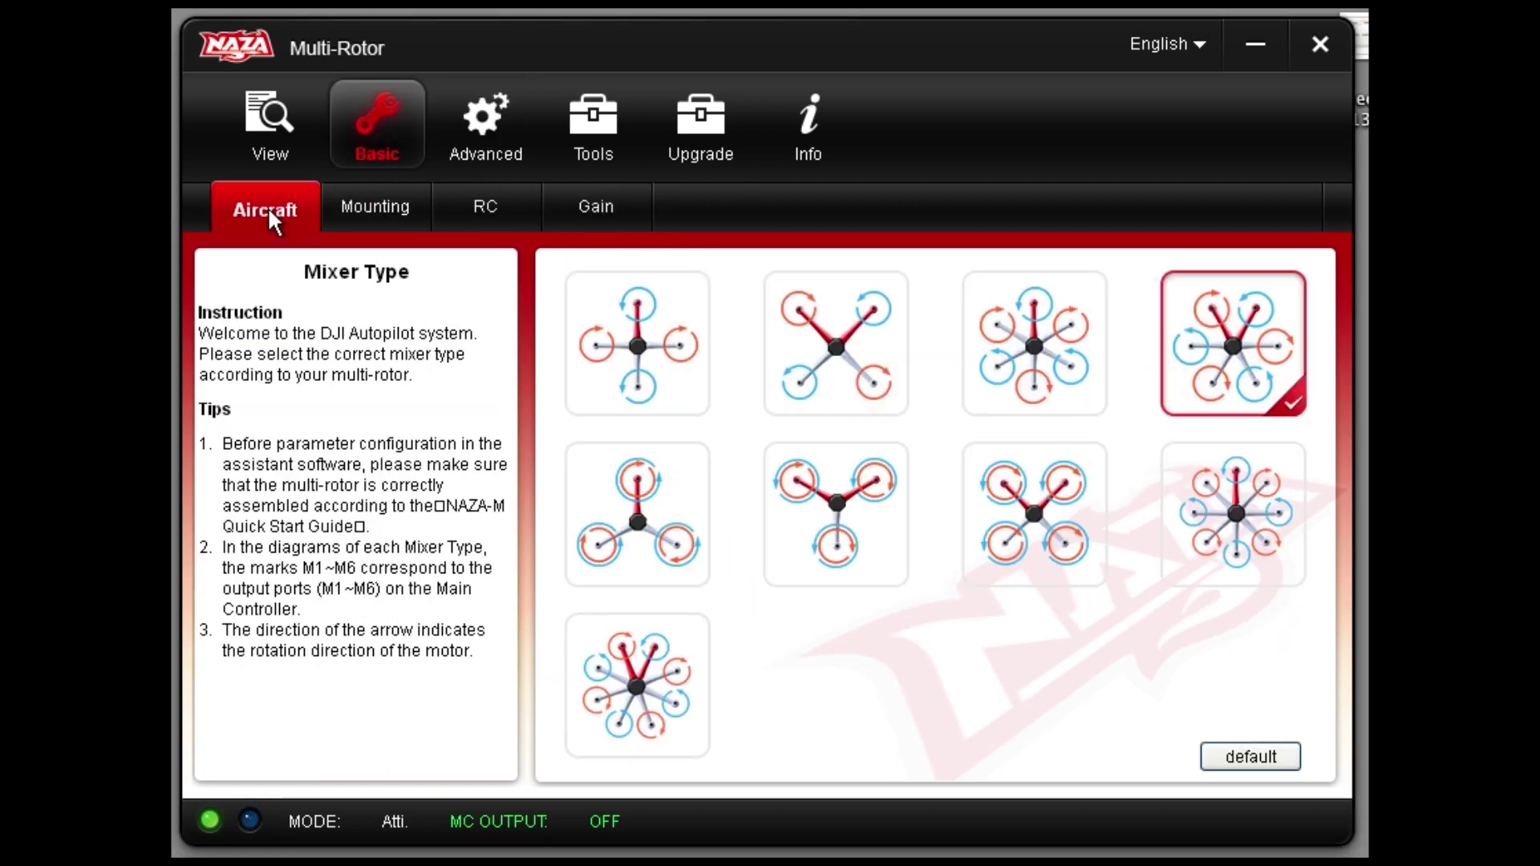
{"action": "left_click", "coordinate": [374, 207]}
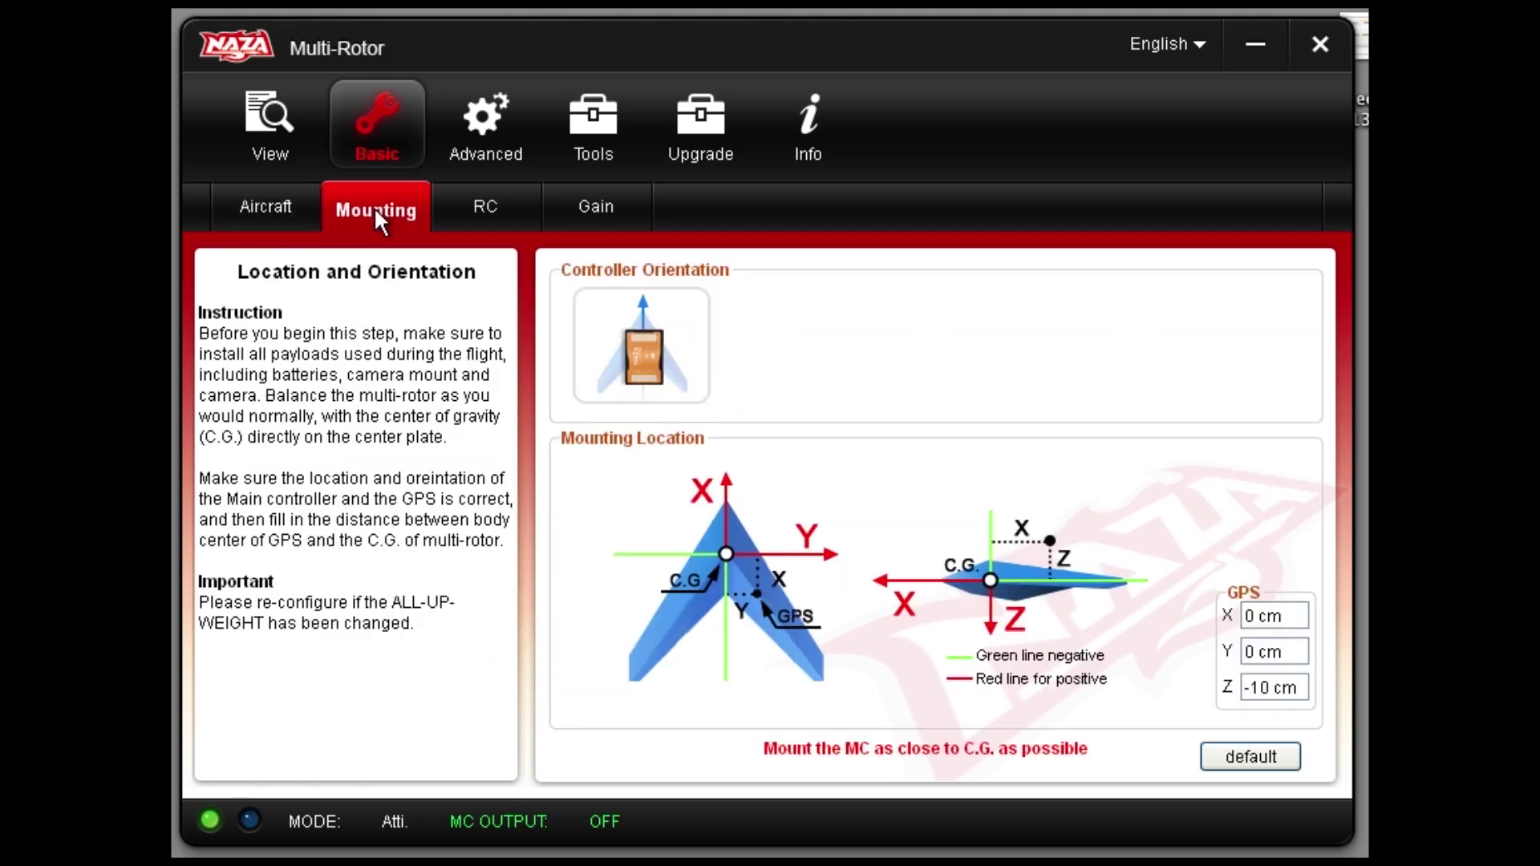
{"action": "left_click", "coordinate": [470, 220]}
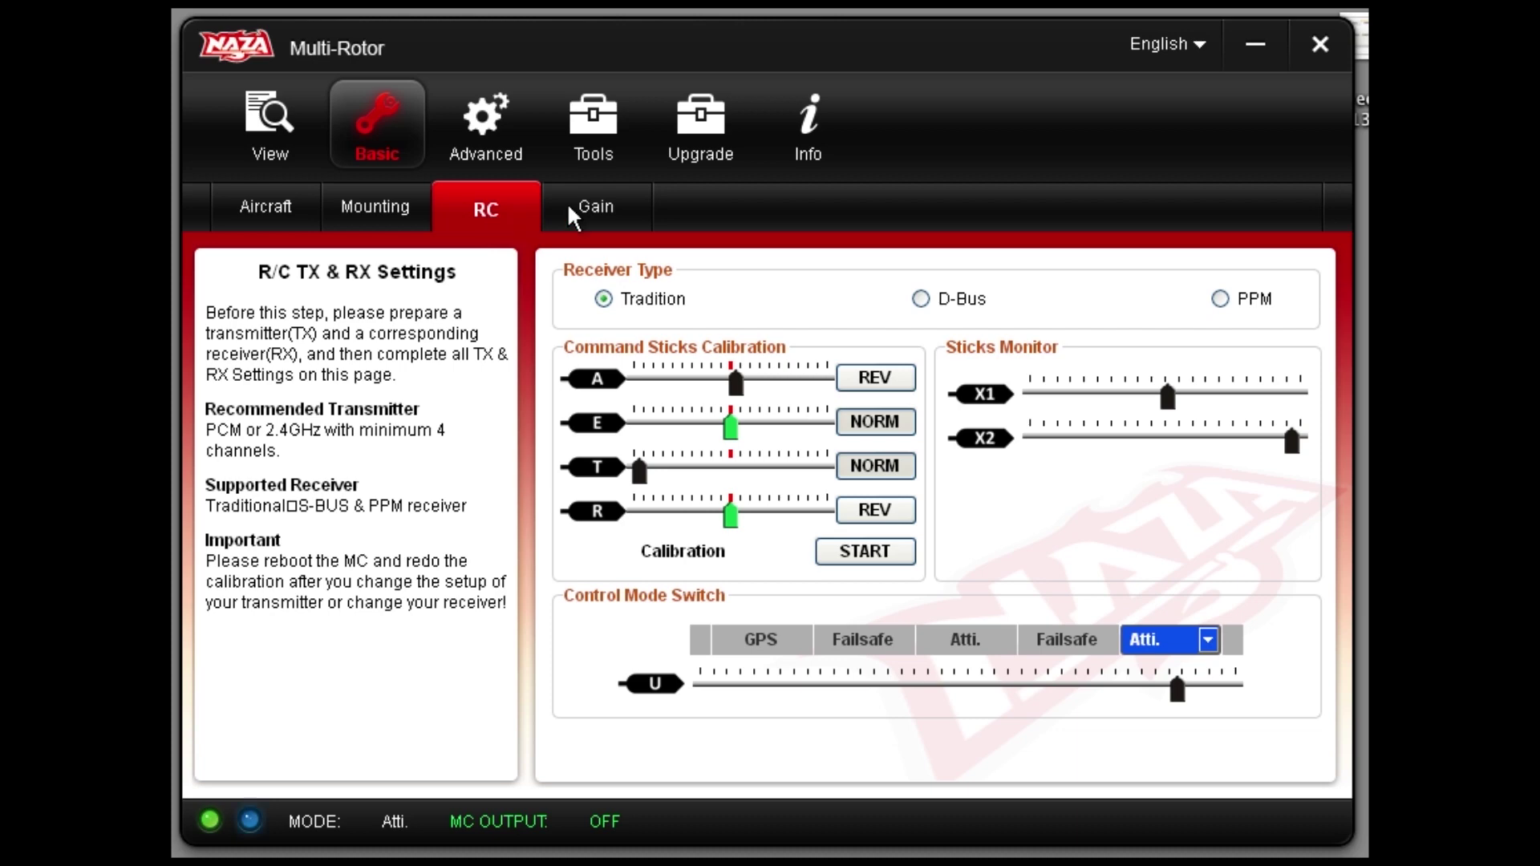
{"action": "left_click", "coordinate": [600, 214]}
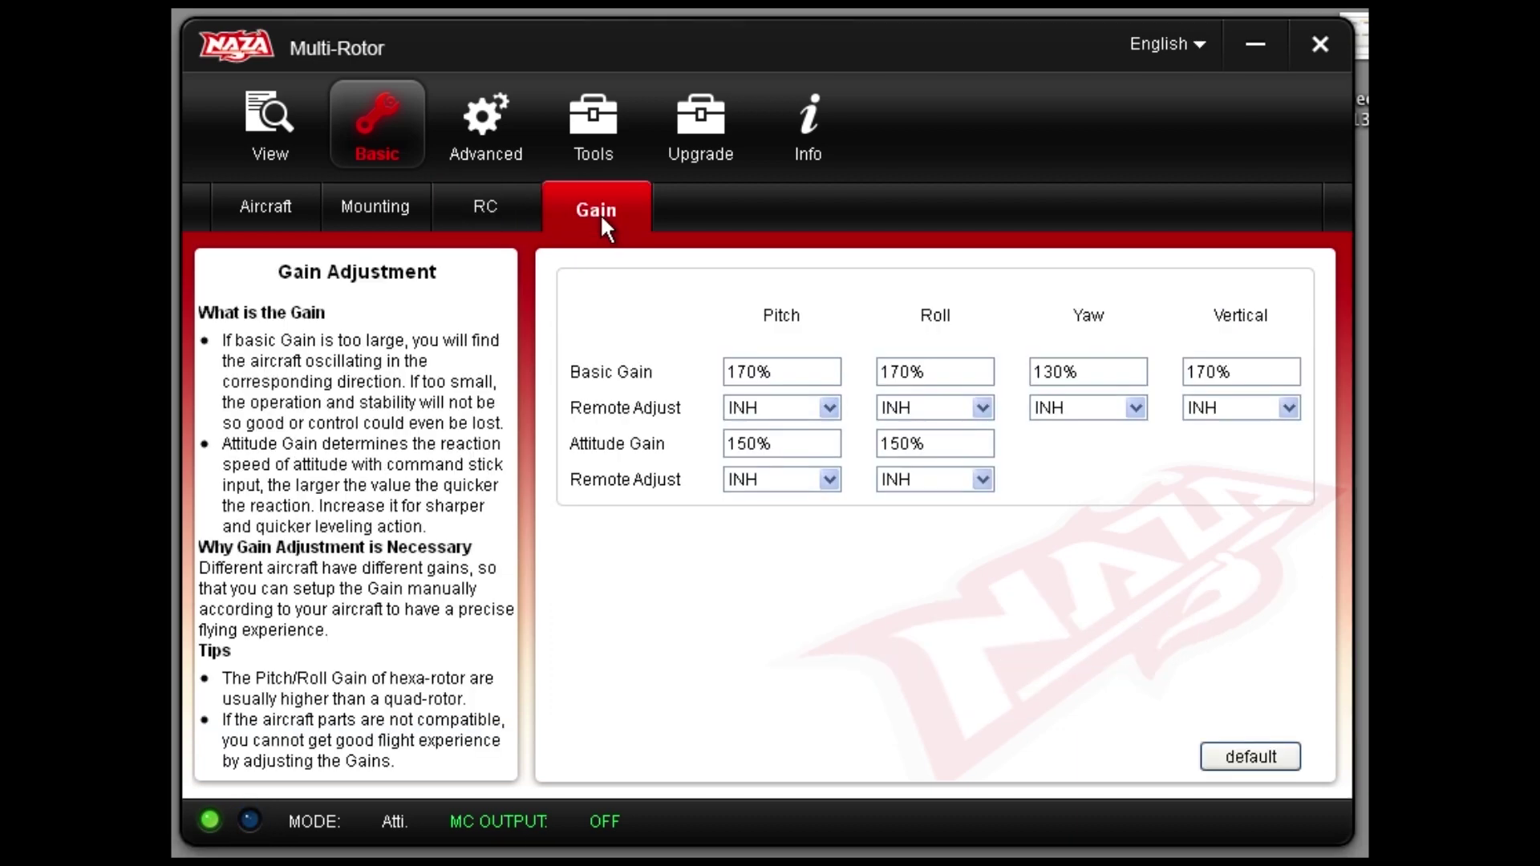
Step: Set the last control mode switch position to Manual in the RC settings and start the command sticks calibration
{"action": "left_click", "coordinate": [481, 214]}
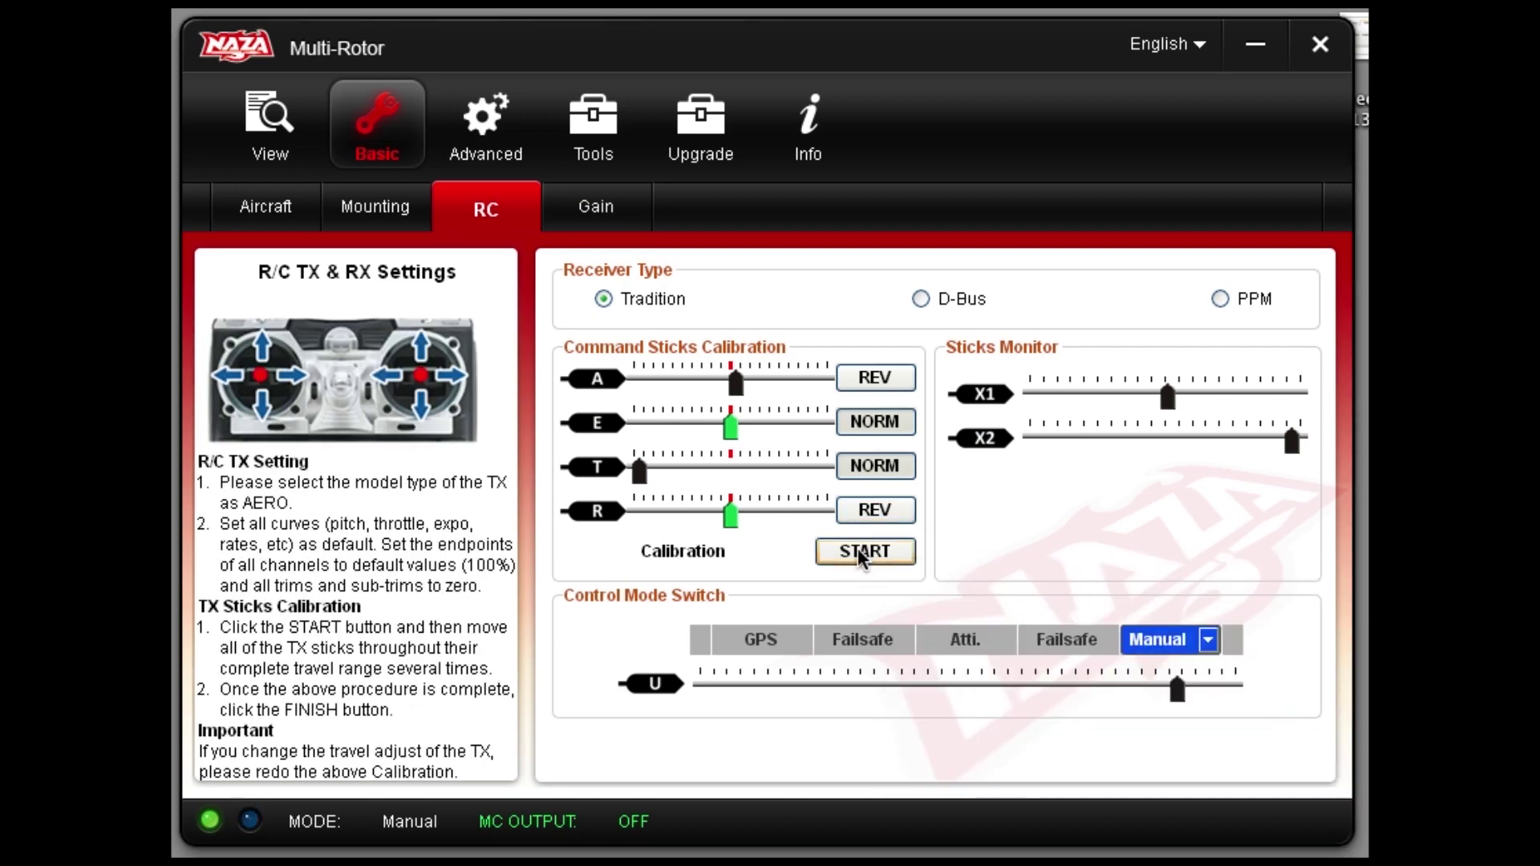
{"action": "left_click", "coordinate": [884, 549]}
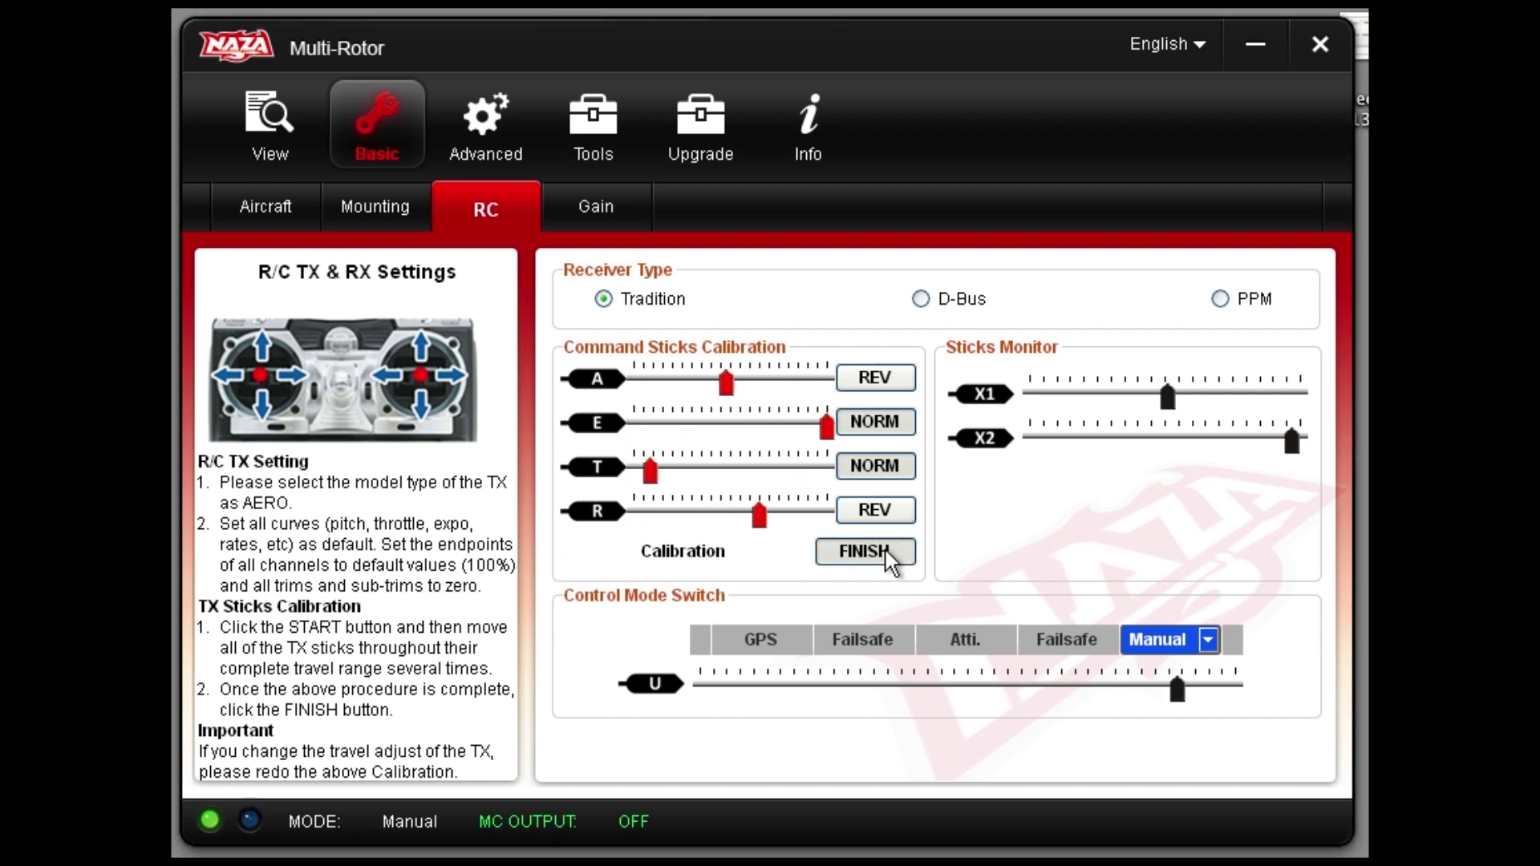